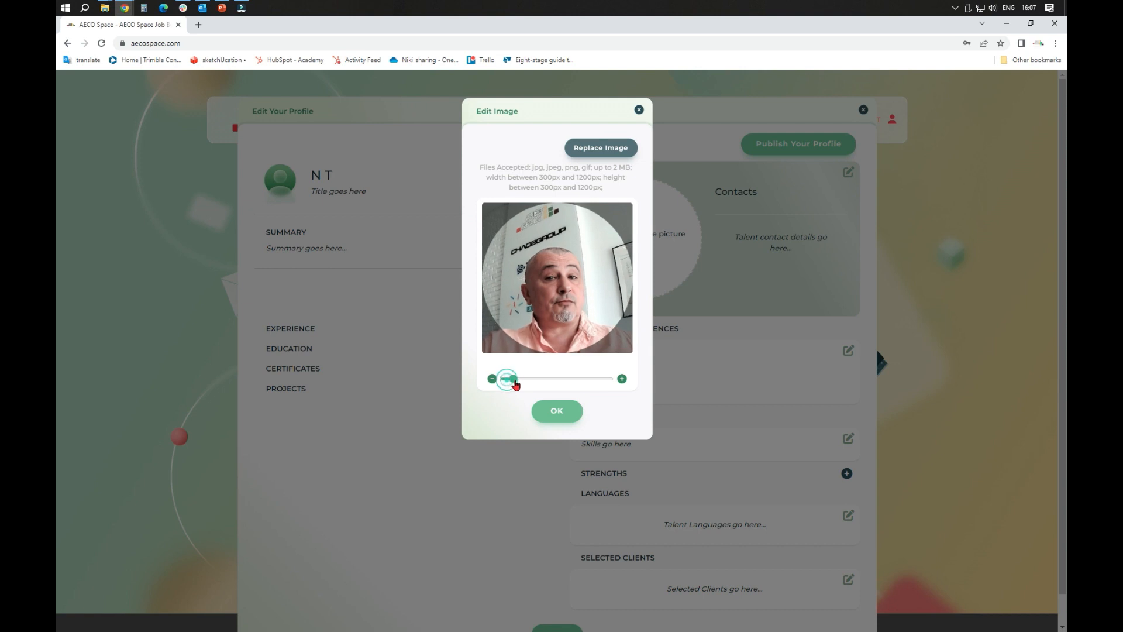
Reposition the profile photo within its circular crop and apply the edited image
drag(565, 303, 567, 297)
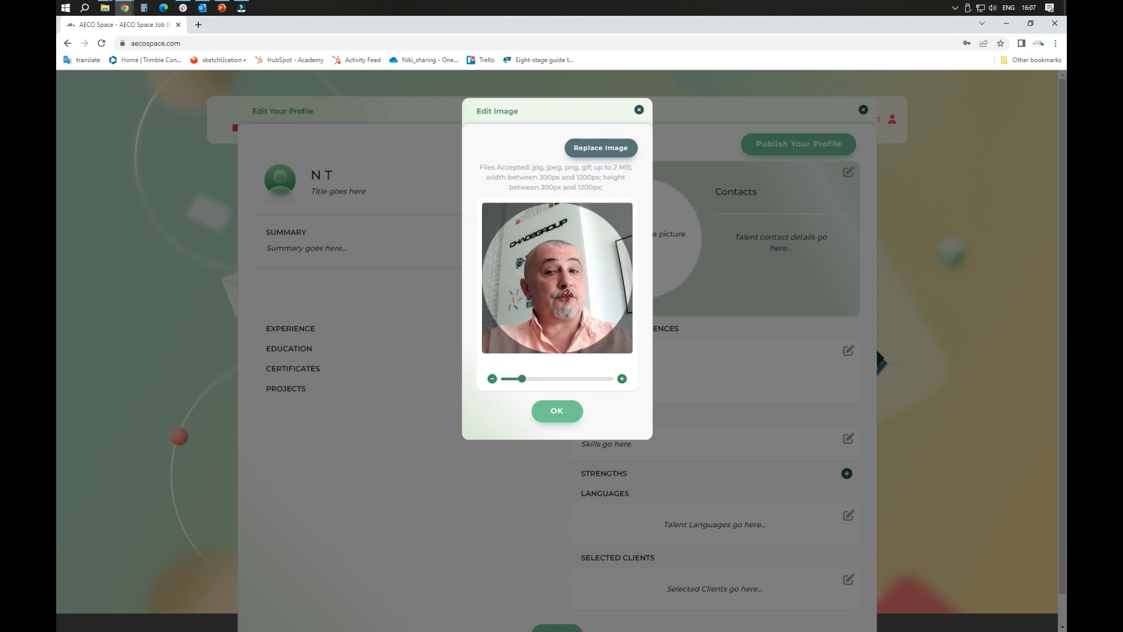
click(566, 411)
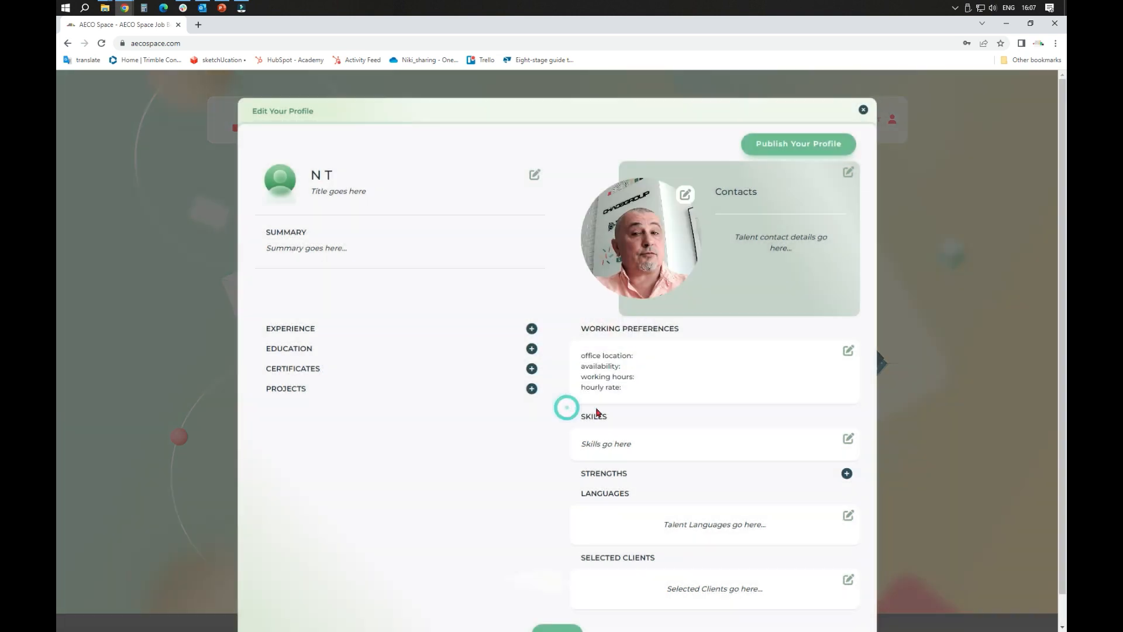
Edit the talent contacts, setting the country to Bulgaria and the location to Sofia
click(848, 172)
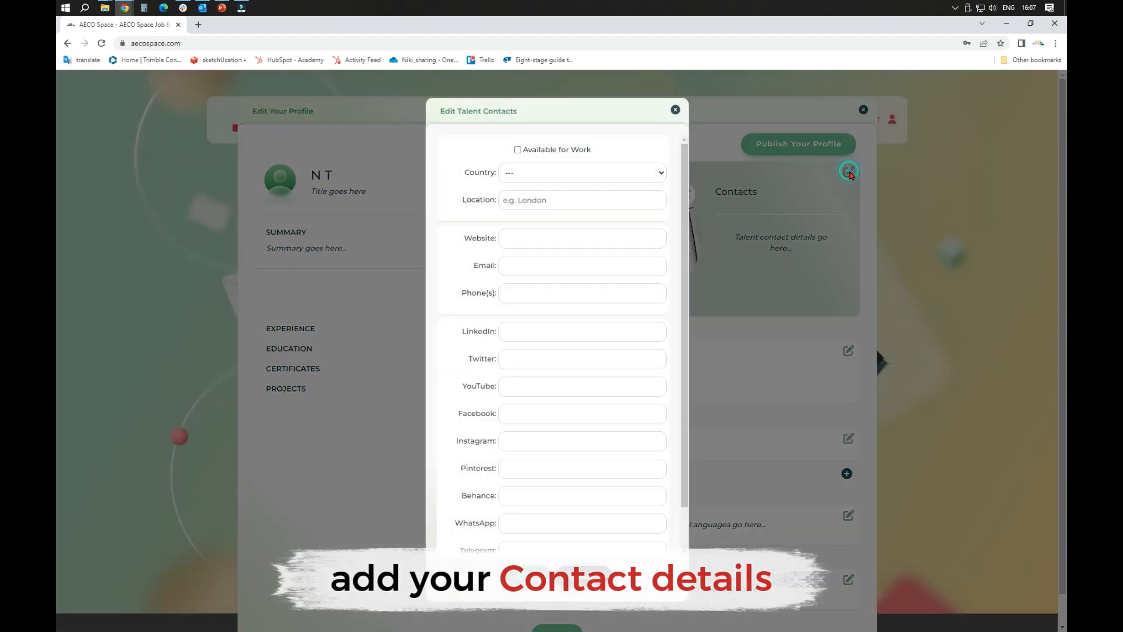
click(632, 176)
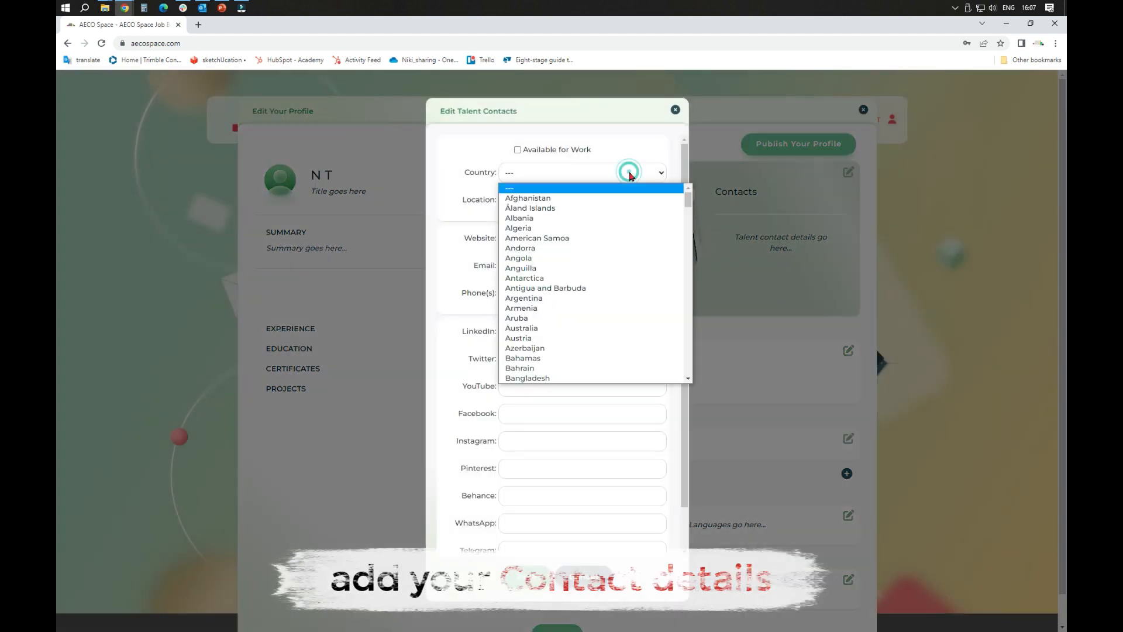
scroll(570, 260, down, 4)
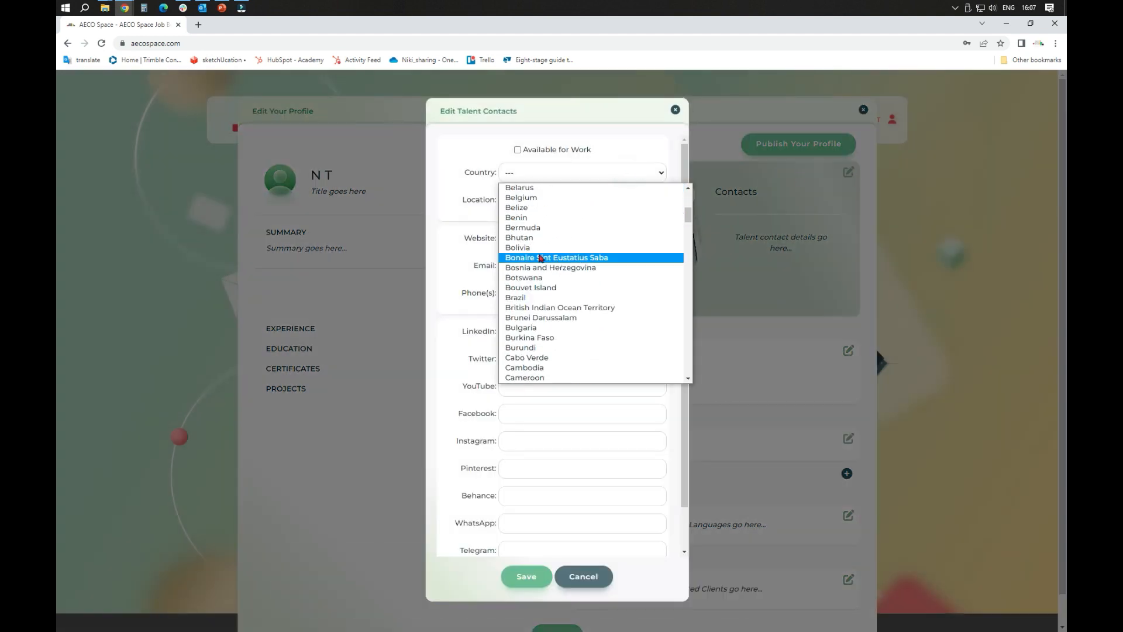
click(535, 327)
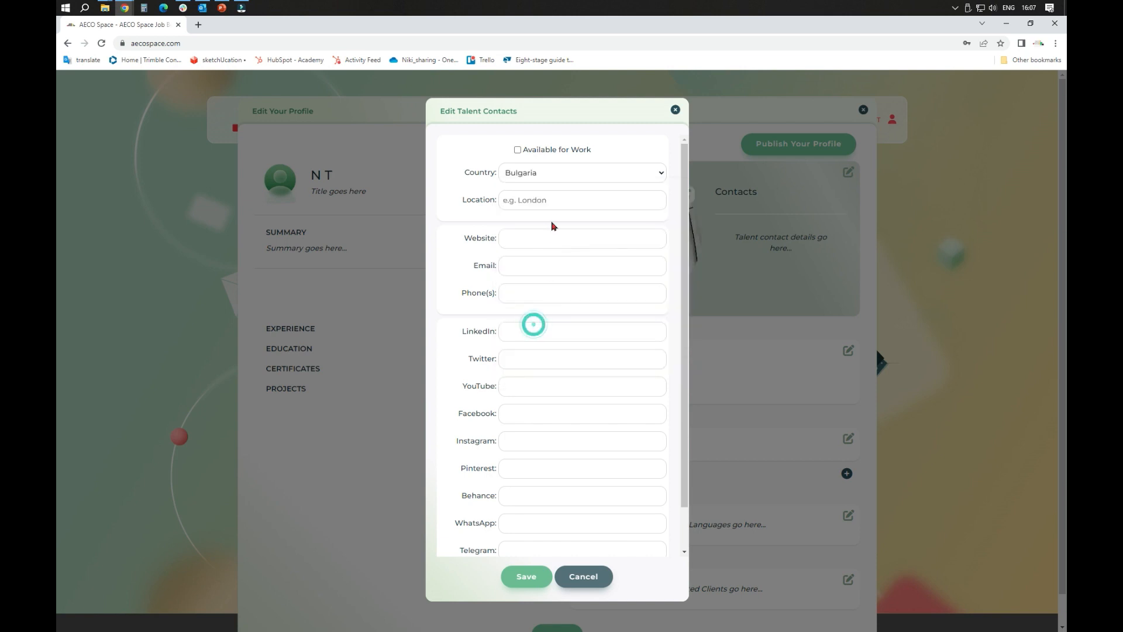
click(553, 199)
text(sOFIA)
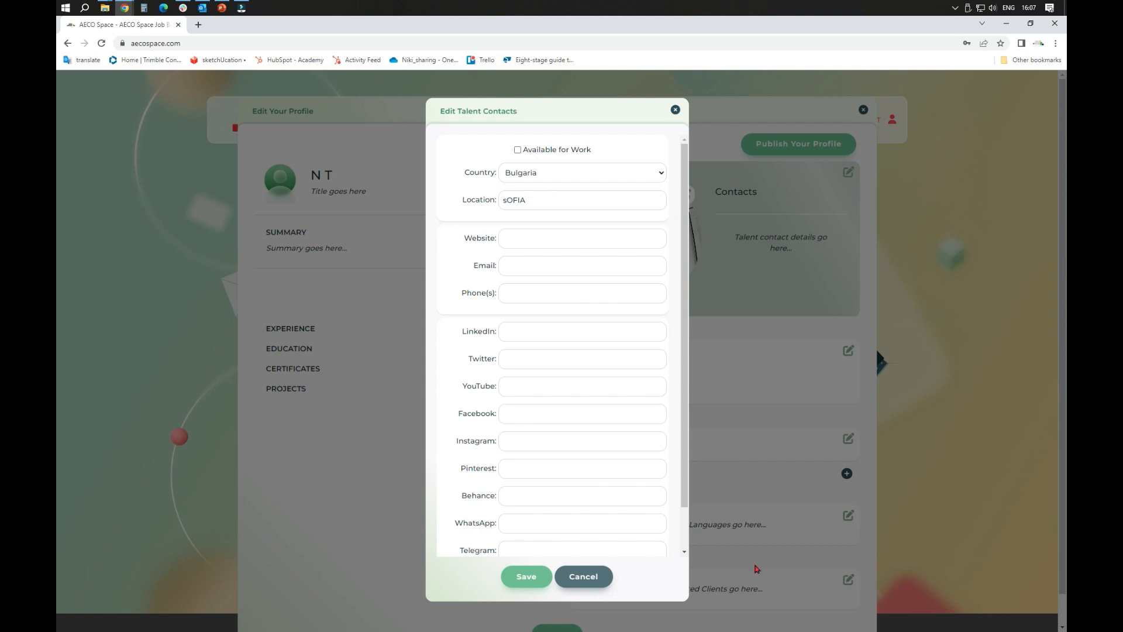
drag(548, 198, 446, 193)
text(Sofia)
Enter aeco.space as the contact website, fill in the contact's e-mail, and save the contact details
click(523, 232)
text(aeco.space)
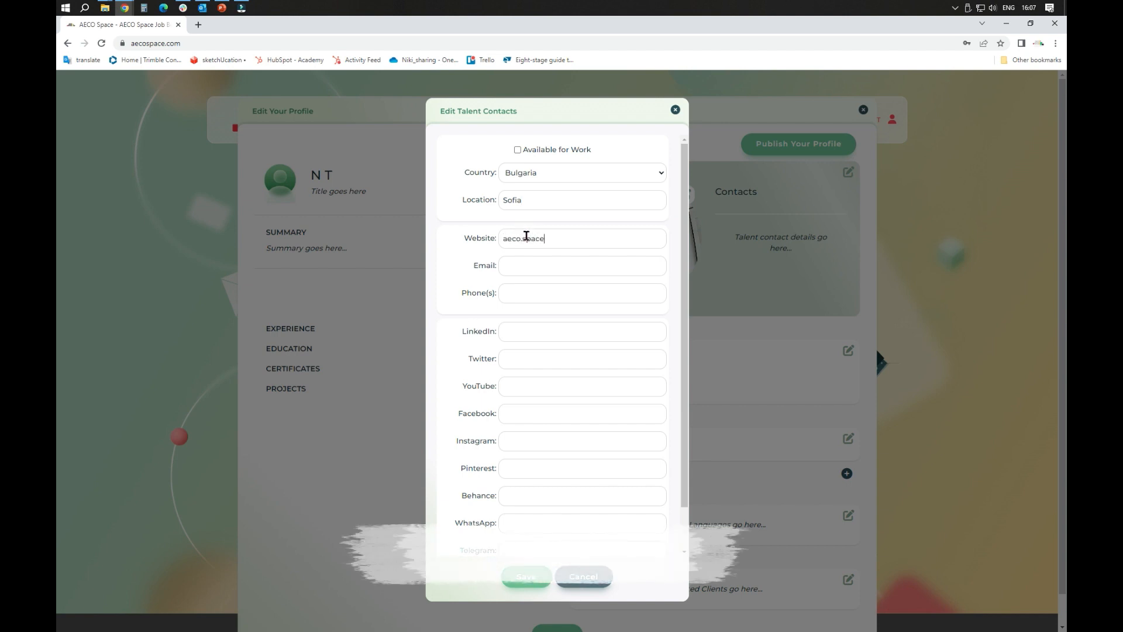
click(553, 262)
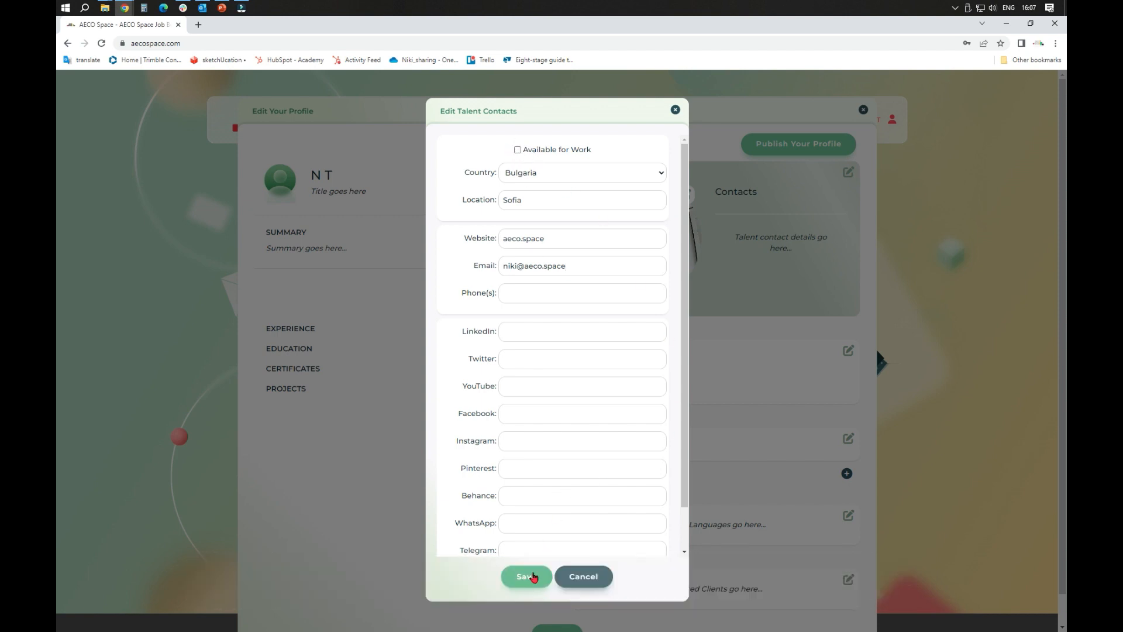
click(534, 576)
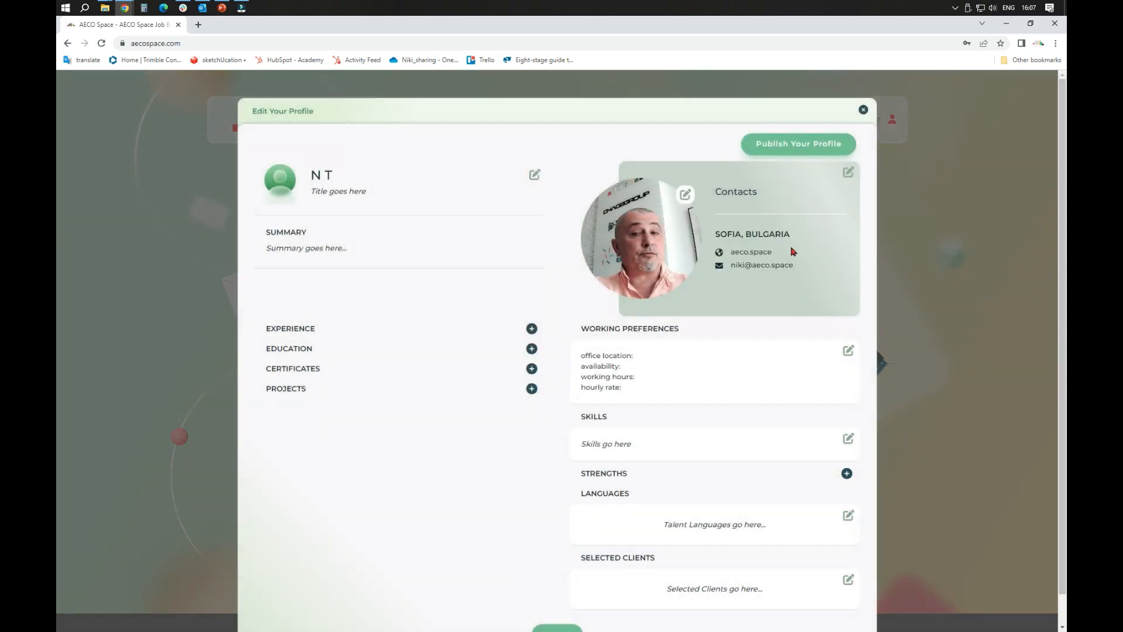
Edit the working preferences, choosing On-Site as office location and Full Time as availability
click(849, 350)
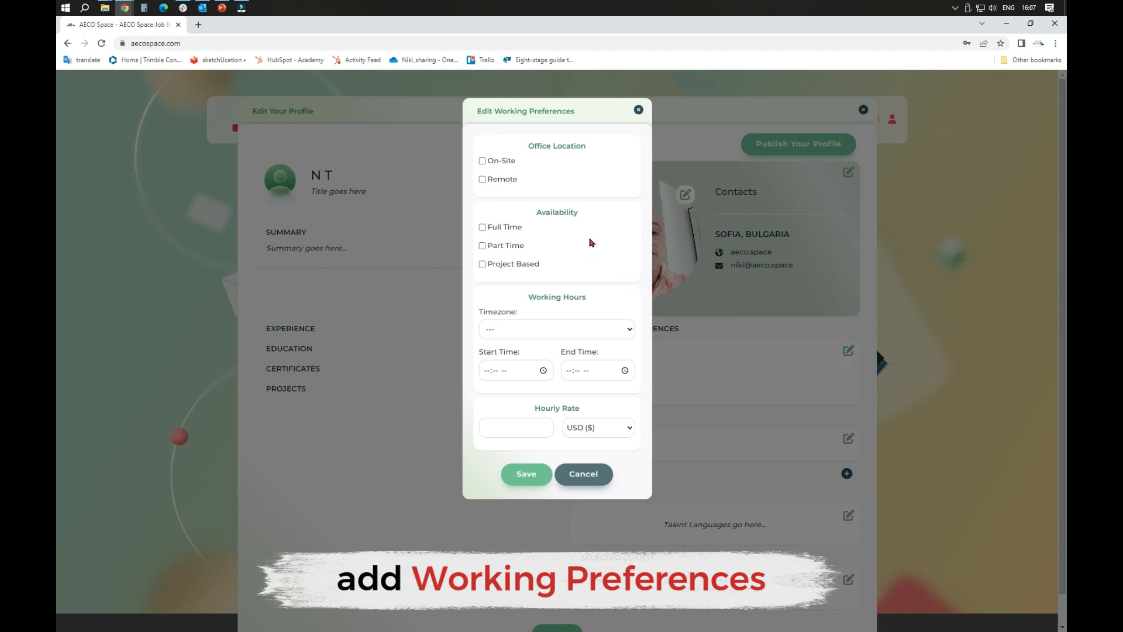
click(482, 161)
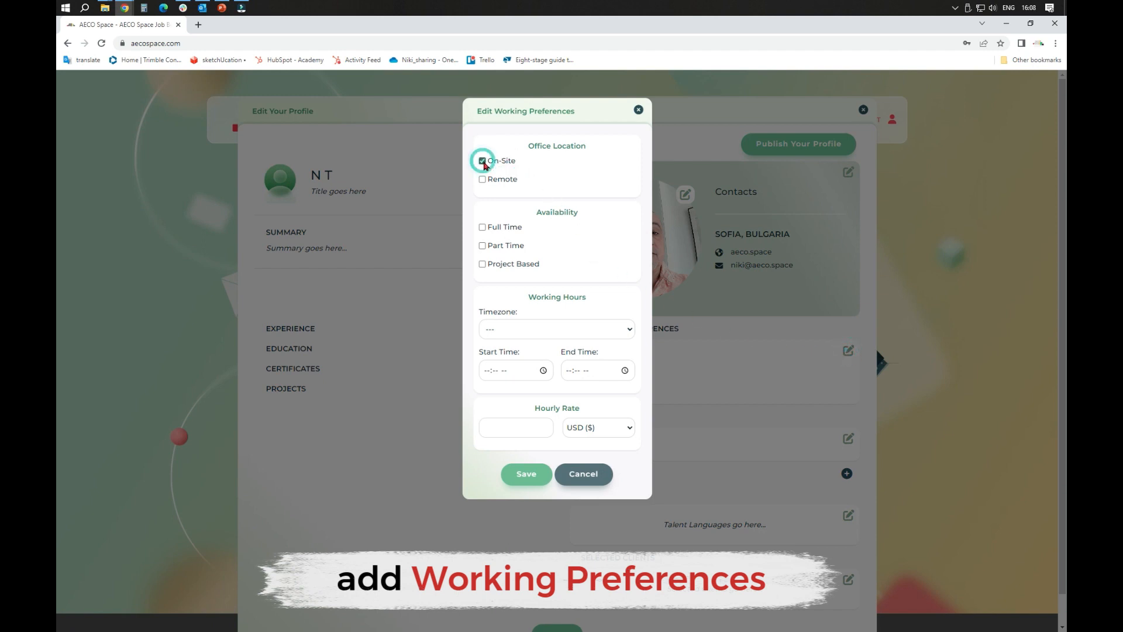
click(483, 228)
click(506, 329)
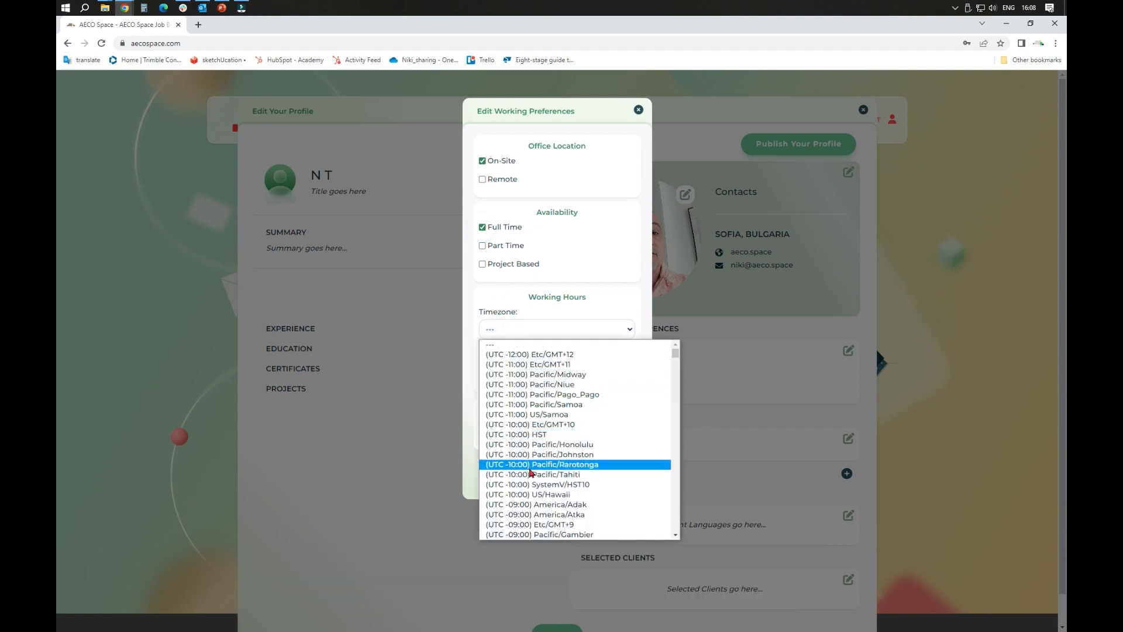
click(603, 301)
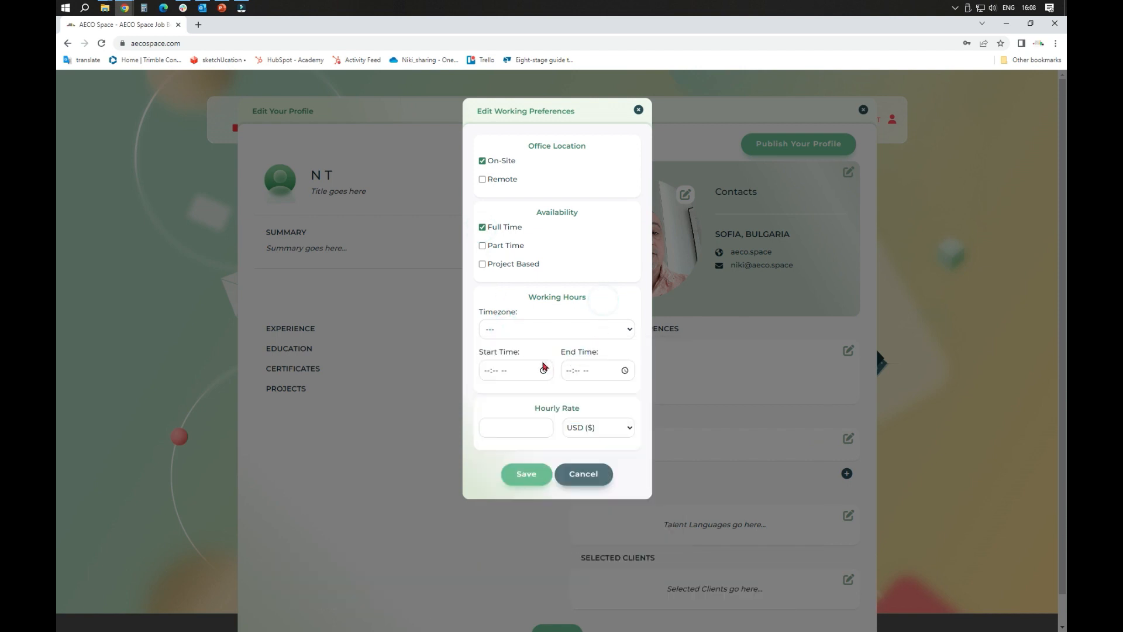
click(512, 370)
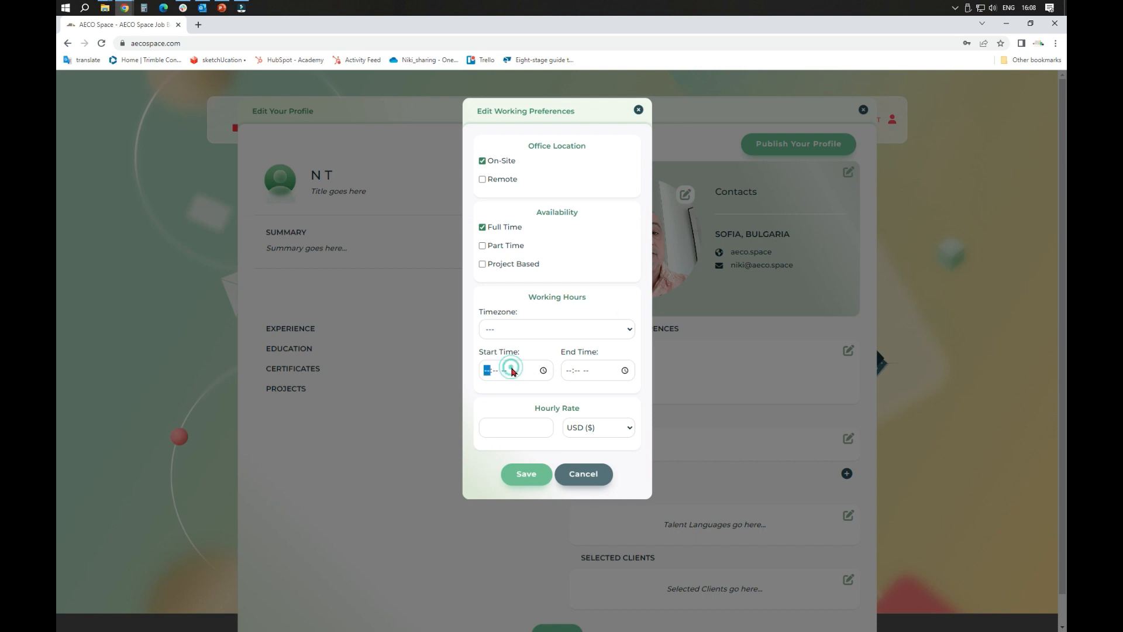
click(581, 372)
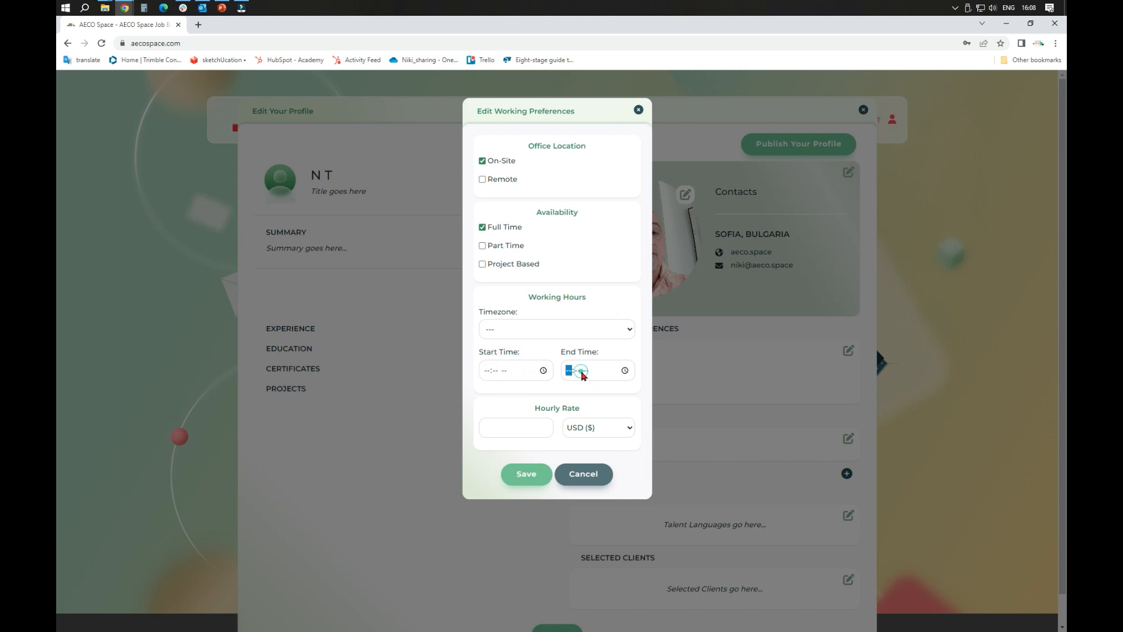
Set the hourly rate to 100 BGN and save the working preferences
click(534, 421)
click(622, 423)
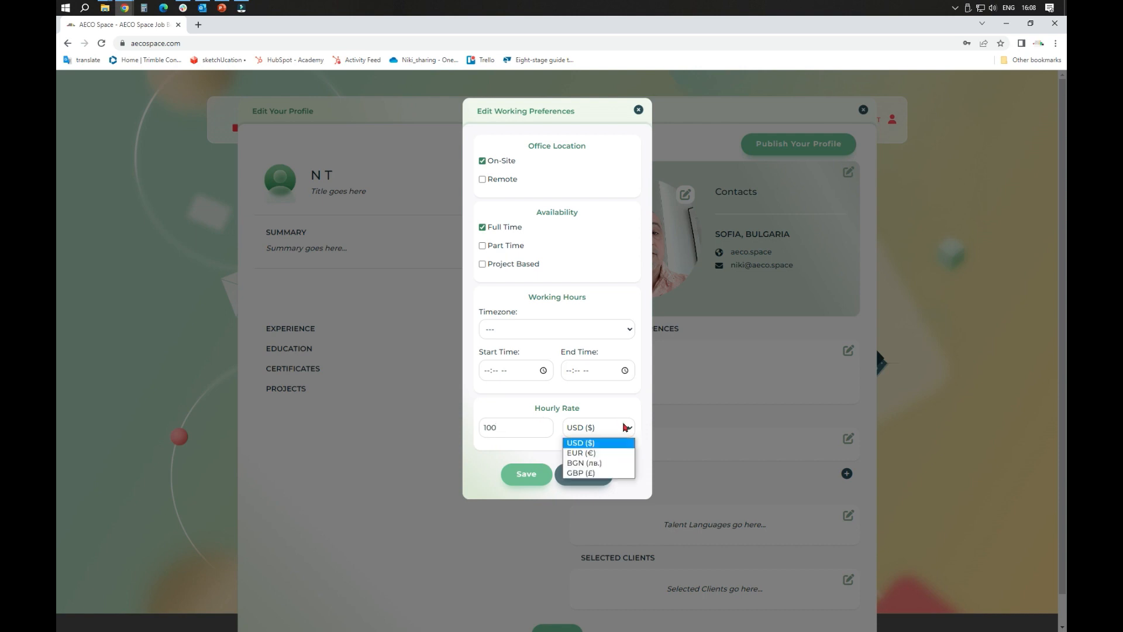
click(586, 463)
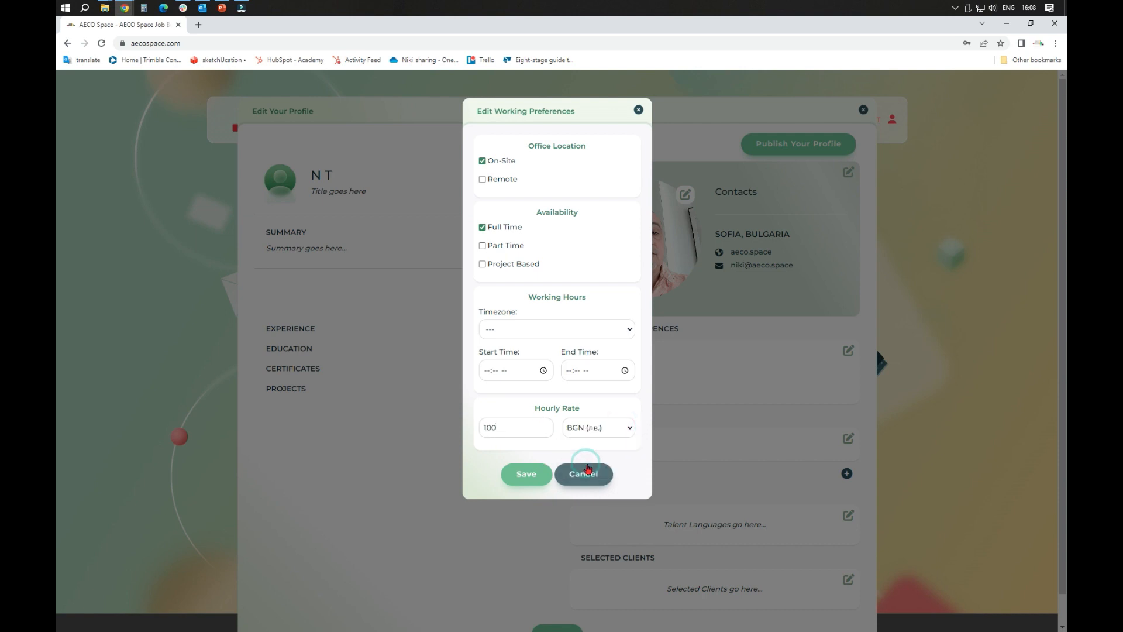
click(522, 473)
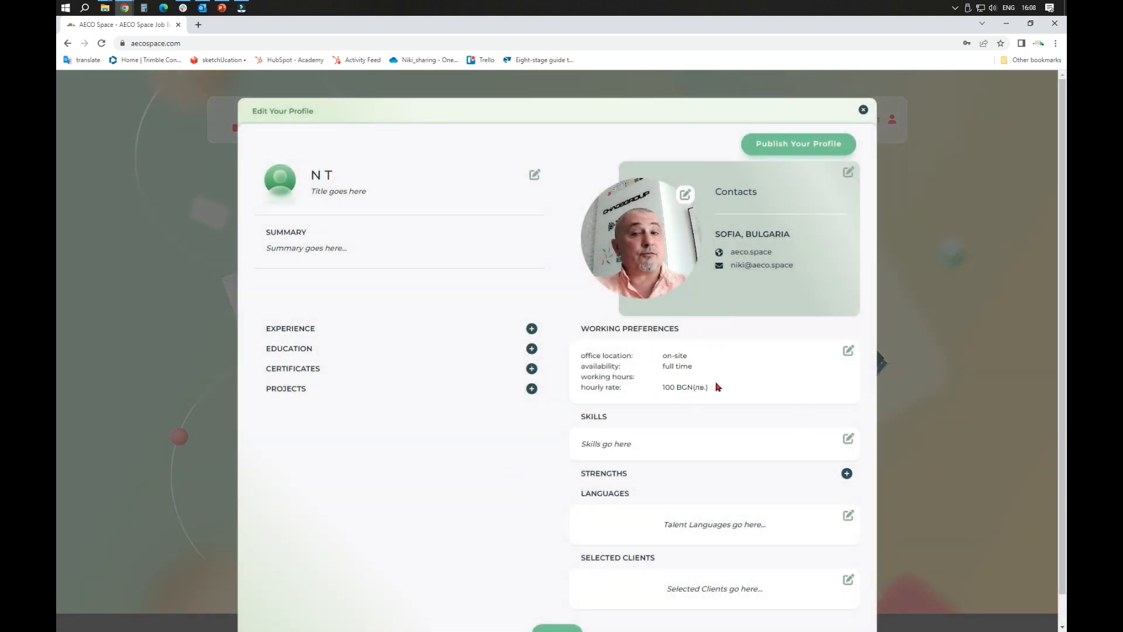
Add Archicad, Revit and SketchUp to the profile's skills and save them
click(847, 439)
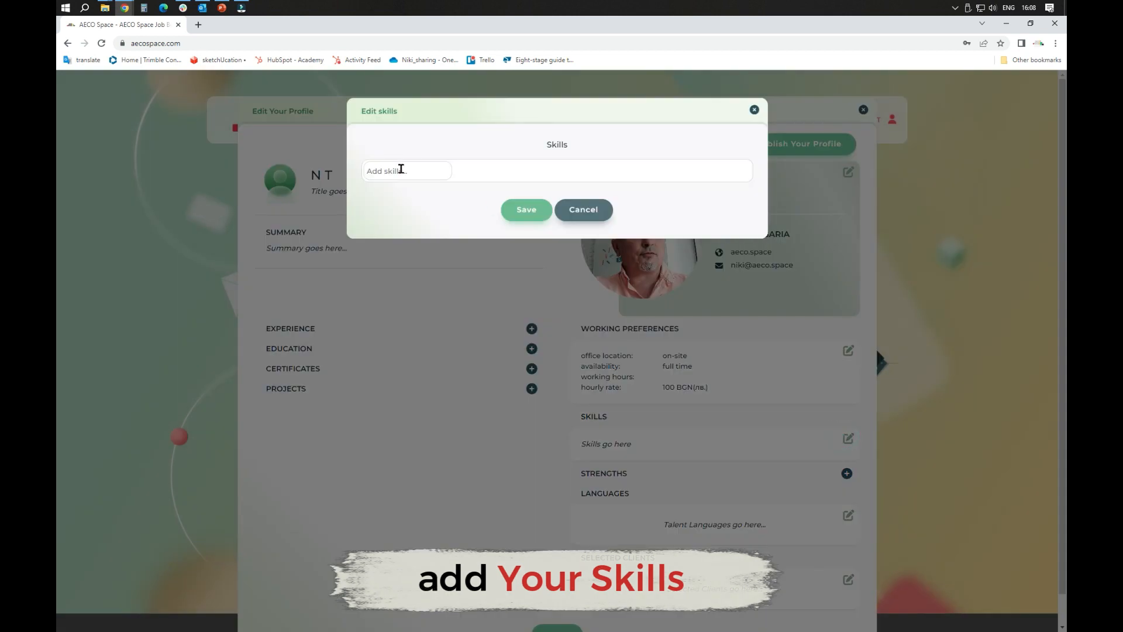
click(401, 169)
text(A)
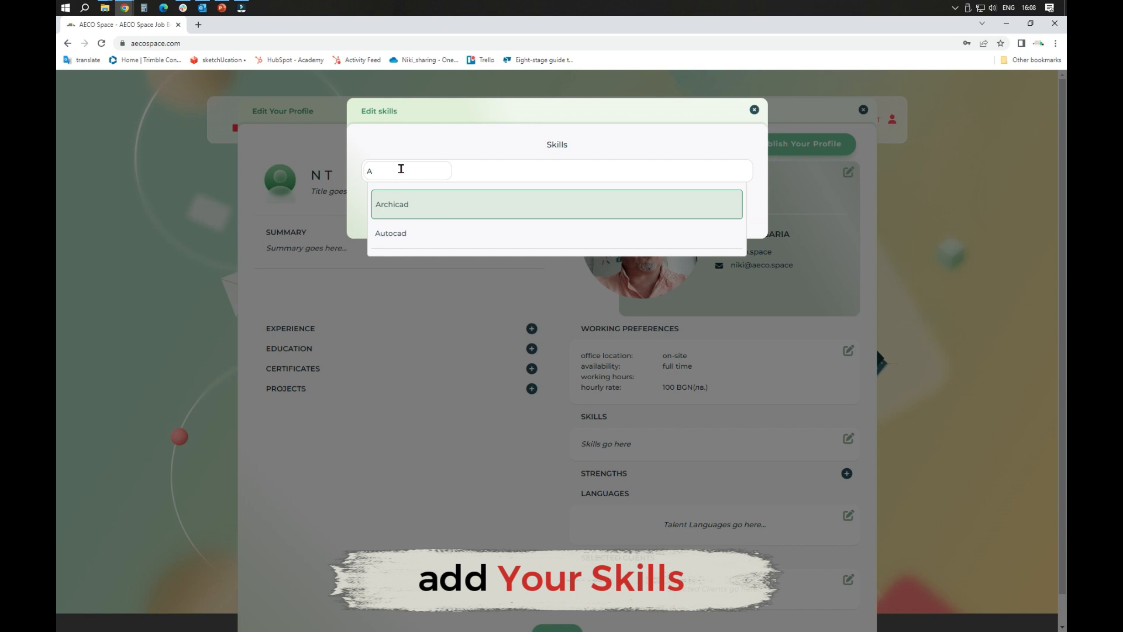
click(409, 201)
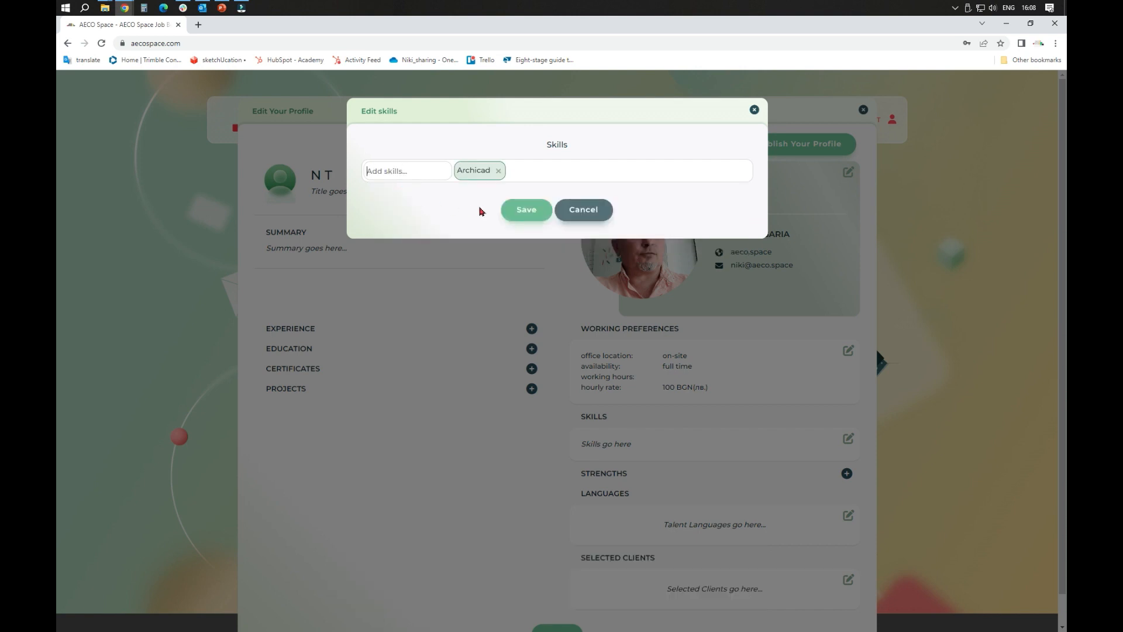
text(Rev)
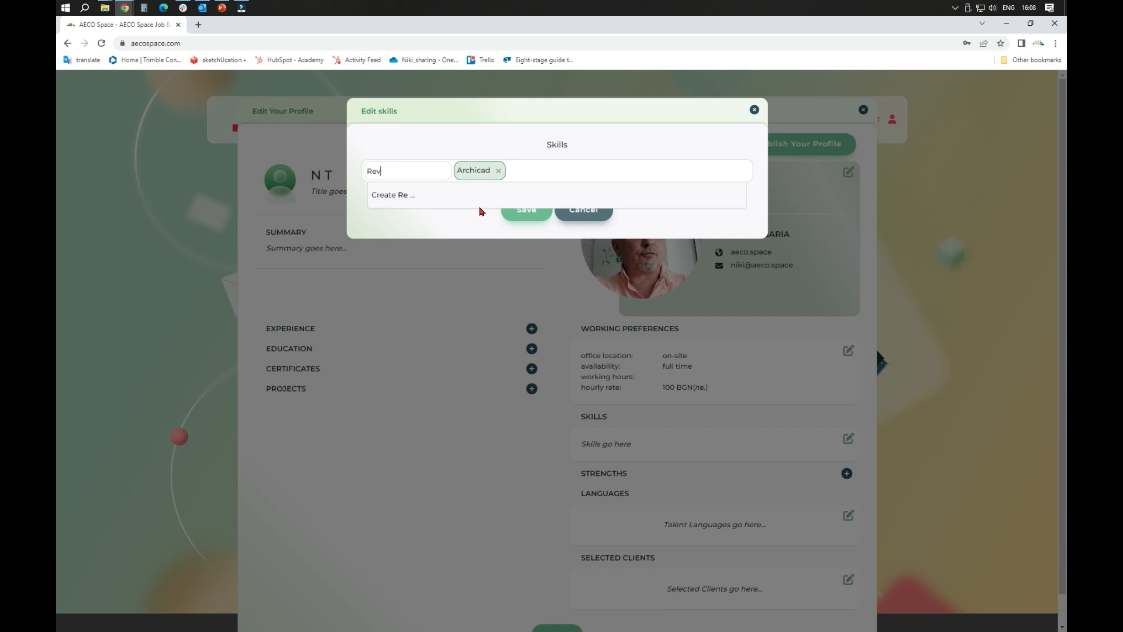
text(it)
click(416, 196)
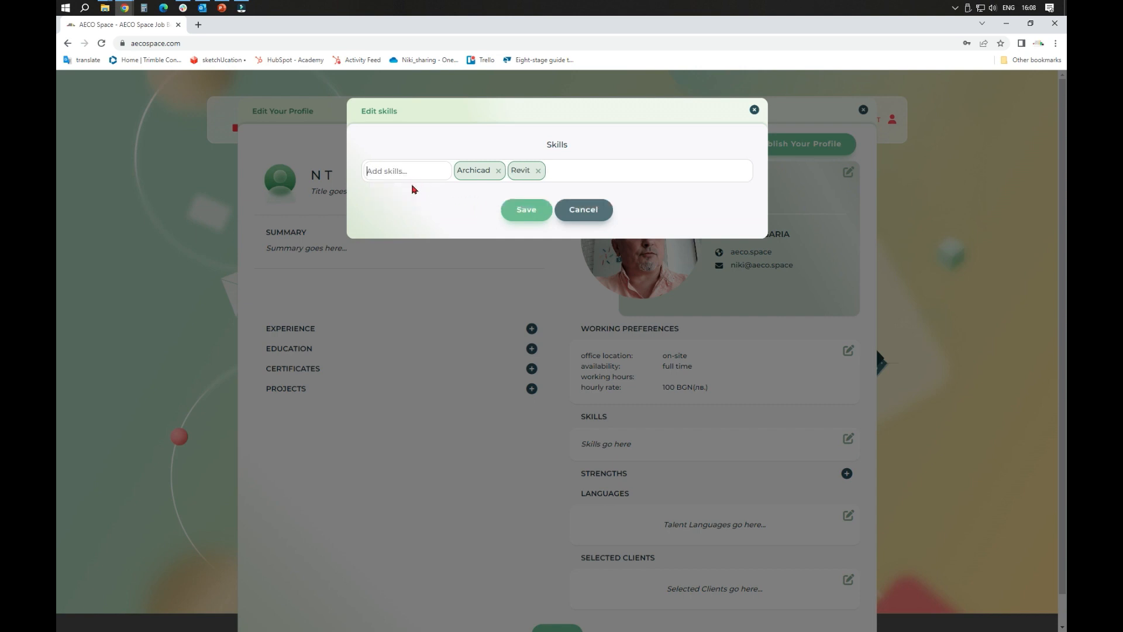
text(Sket)
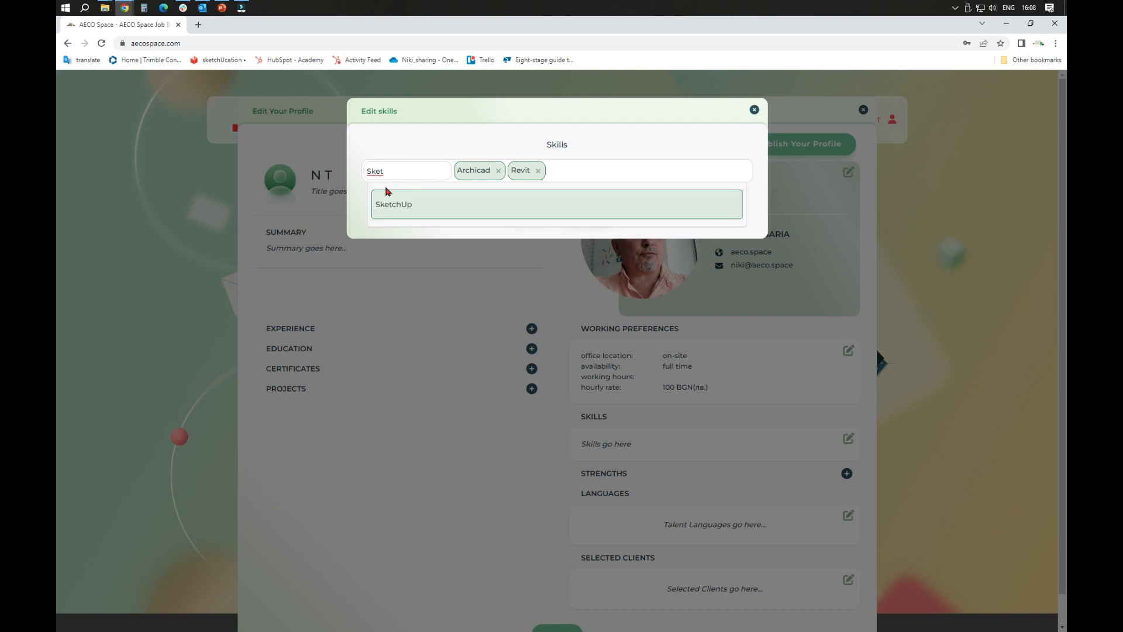
click(393, 205)
click(526, 209)
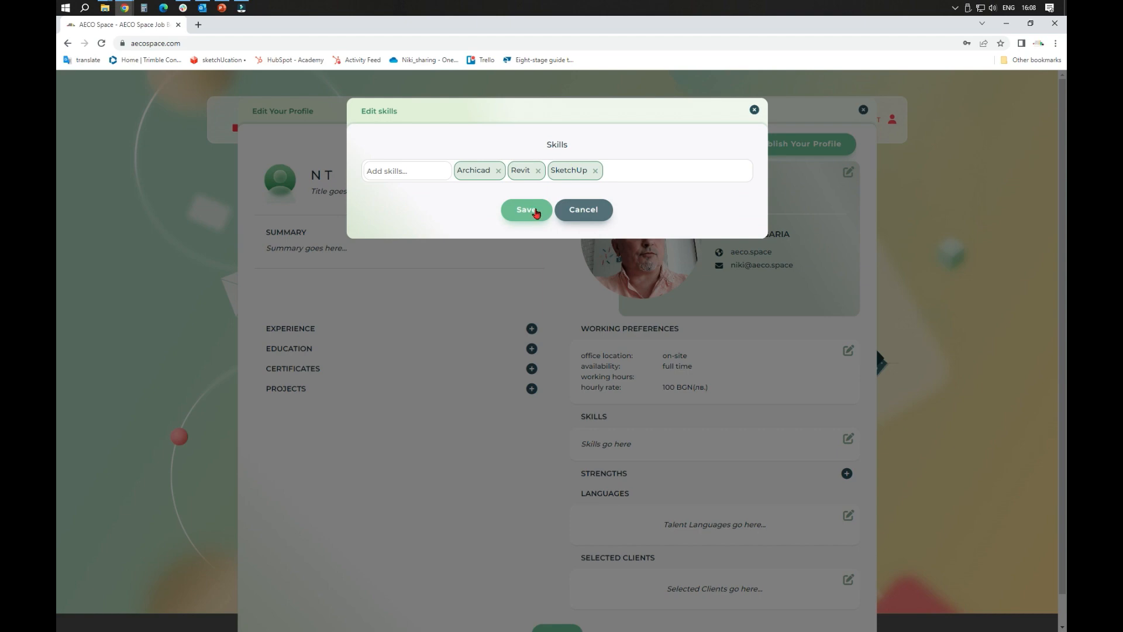
scroll(774, 435, down, 1)
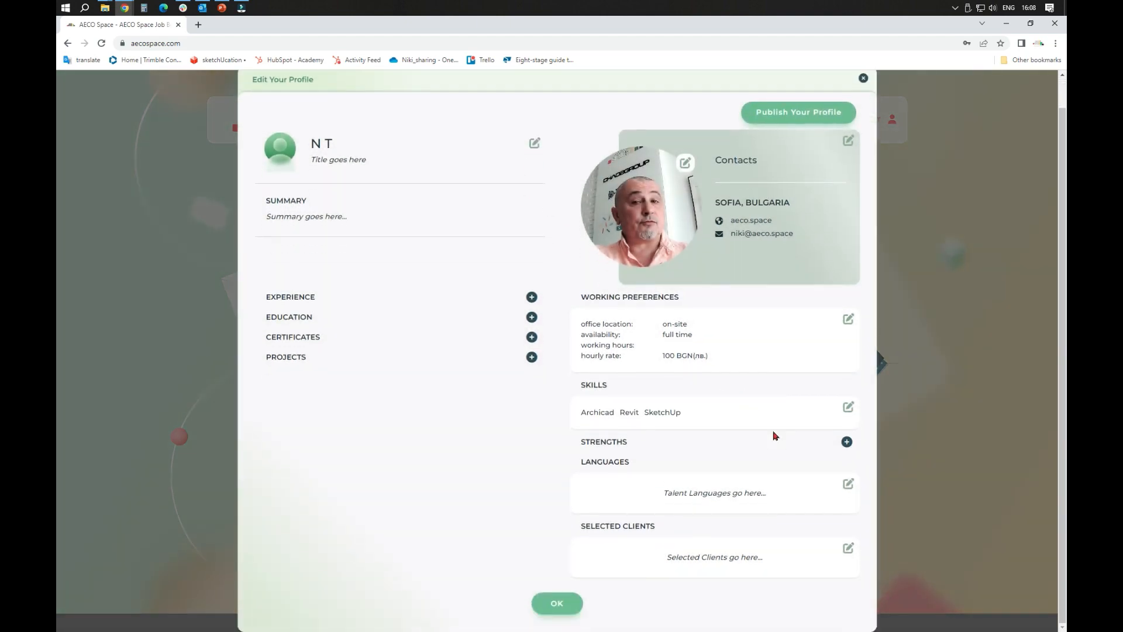
click(848, 442)
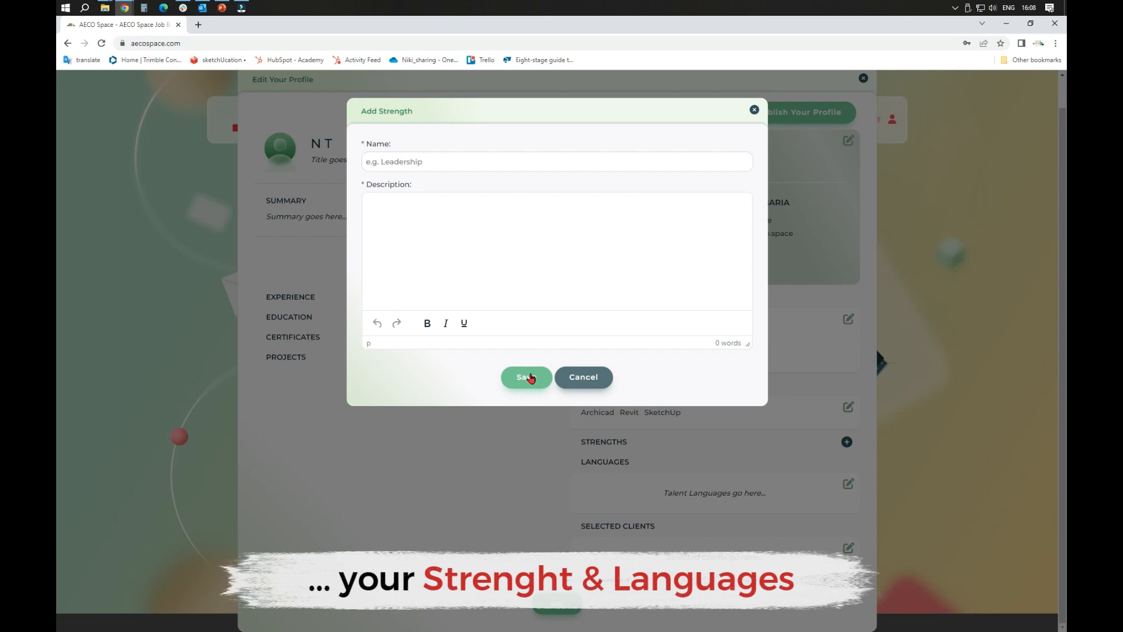
click(588, 381)
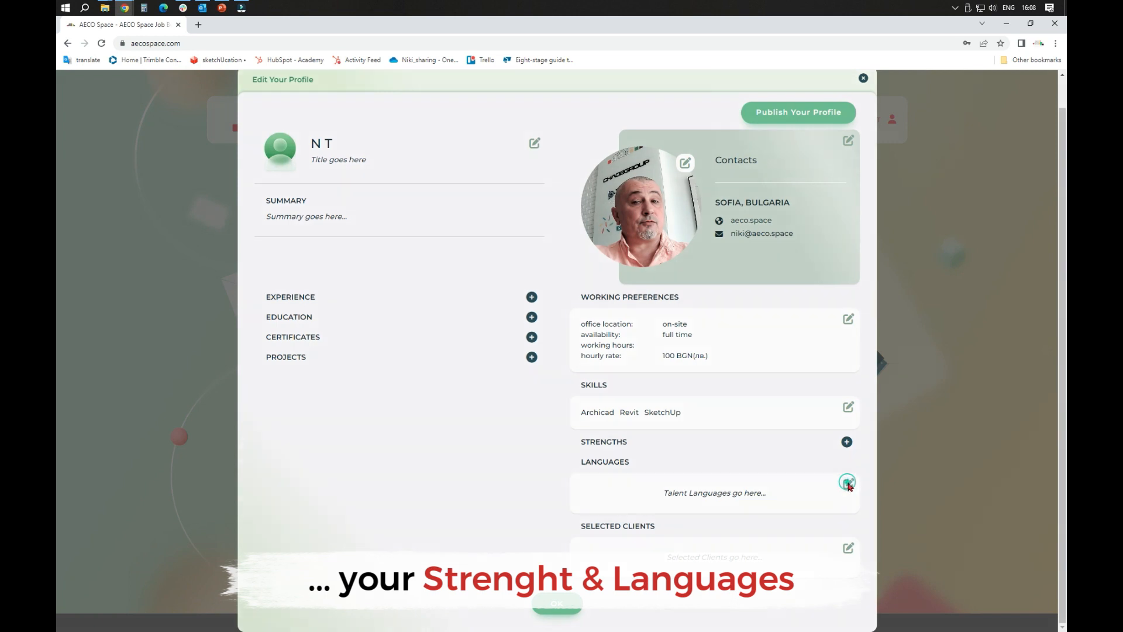
Add English at level C2 to the talent languages and save it
click(848, 486)
click(649, 158)
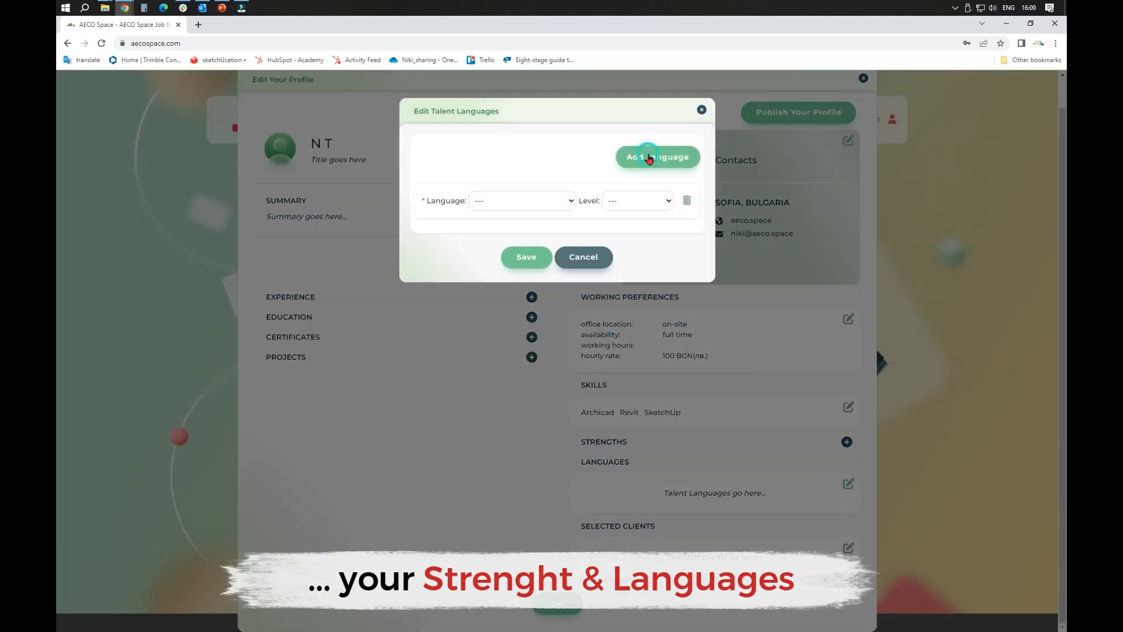
click(559, 201)
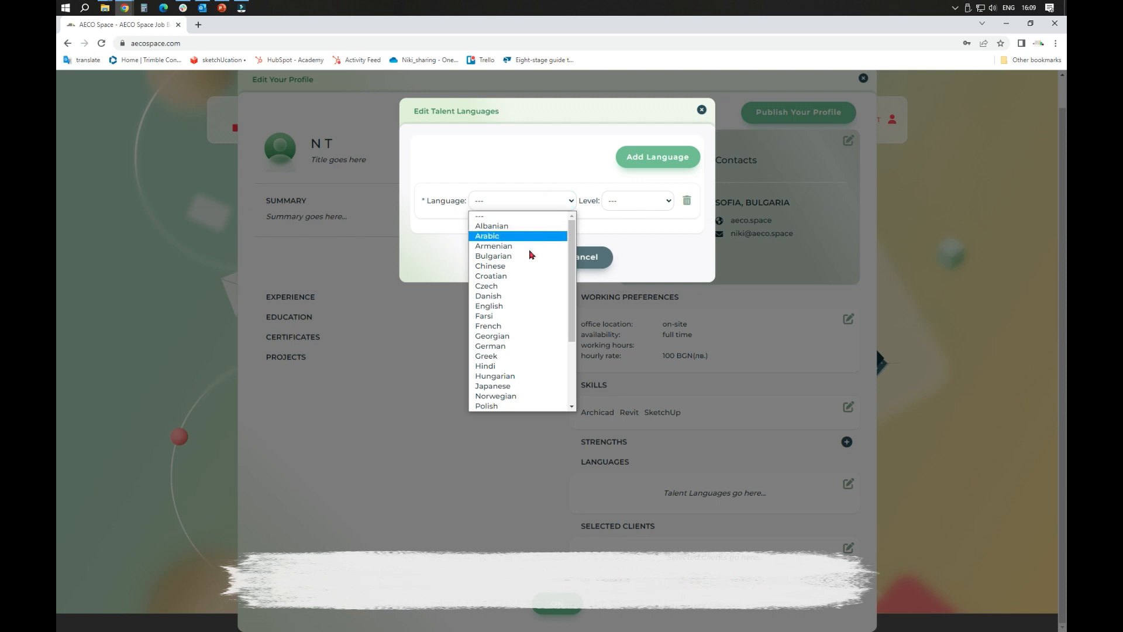
click(512, 306)
click(640, 202)
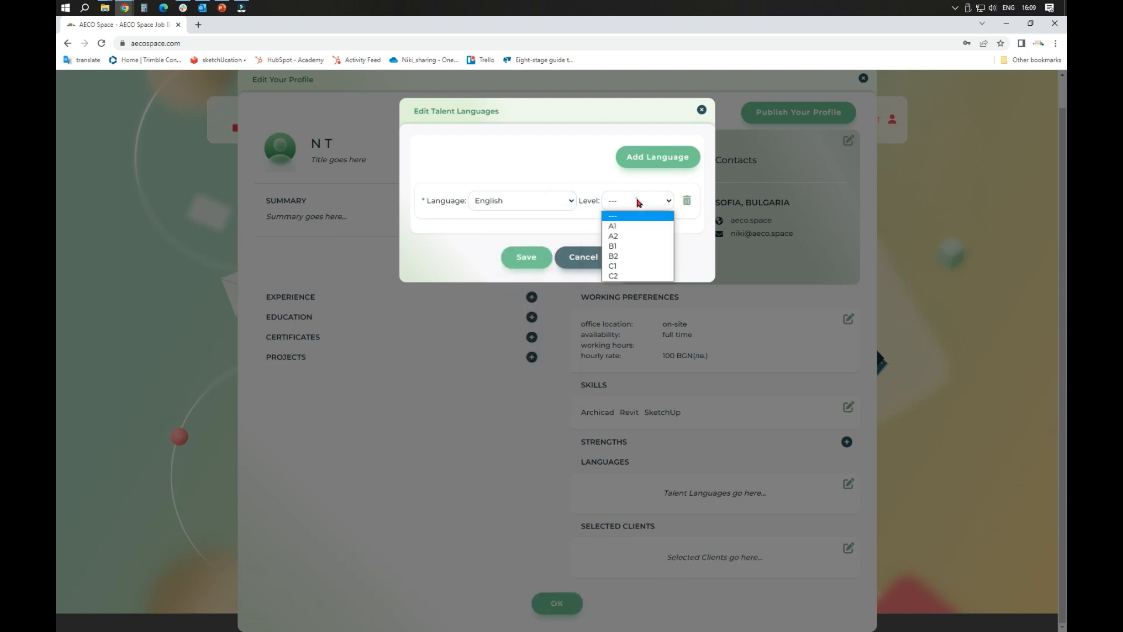
click(620, 276)
click(534, 256)
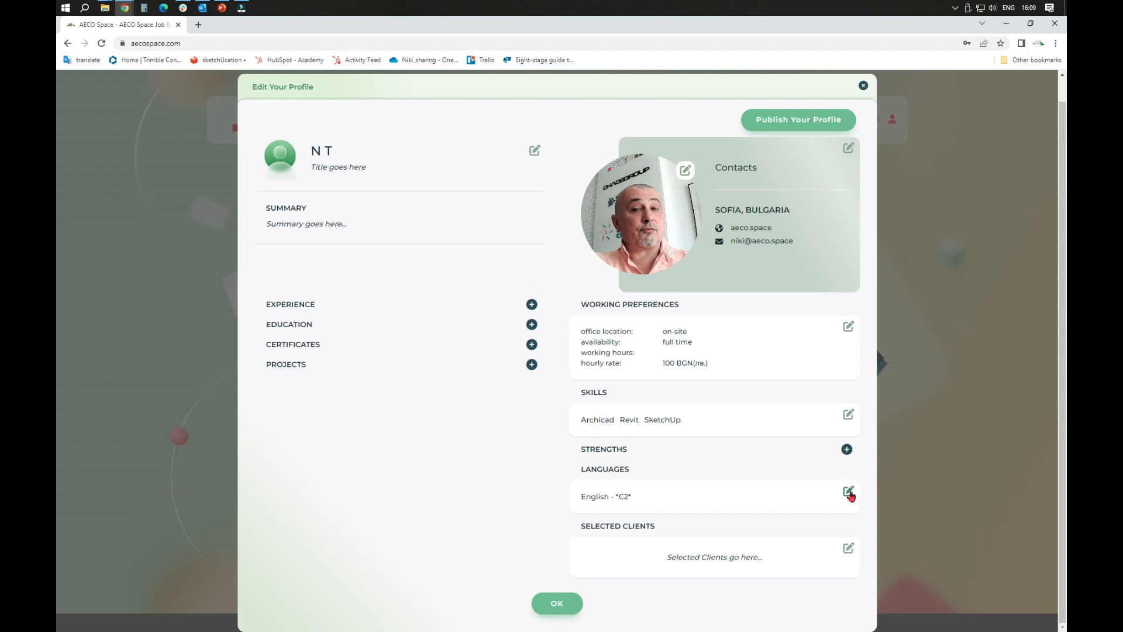
Add Bulgarian at level C2 as a second talent language and save the languages
click(848, 492)
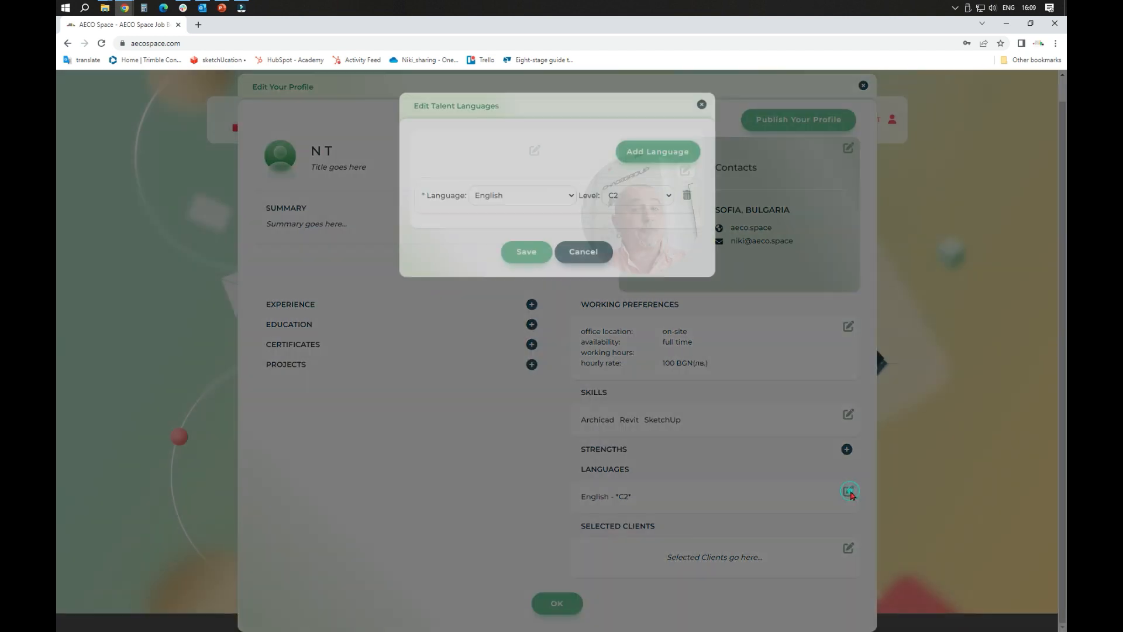
click(655, 158)
click(571, 244)
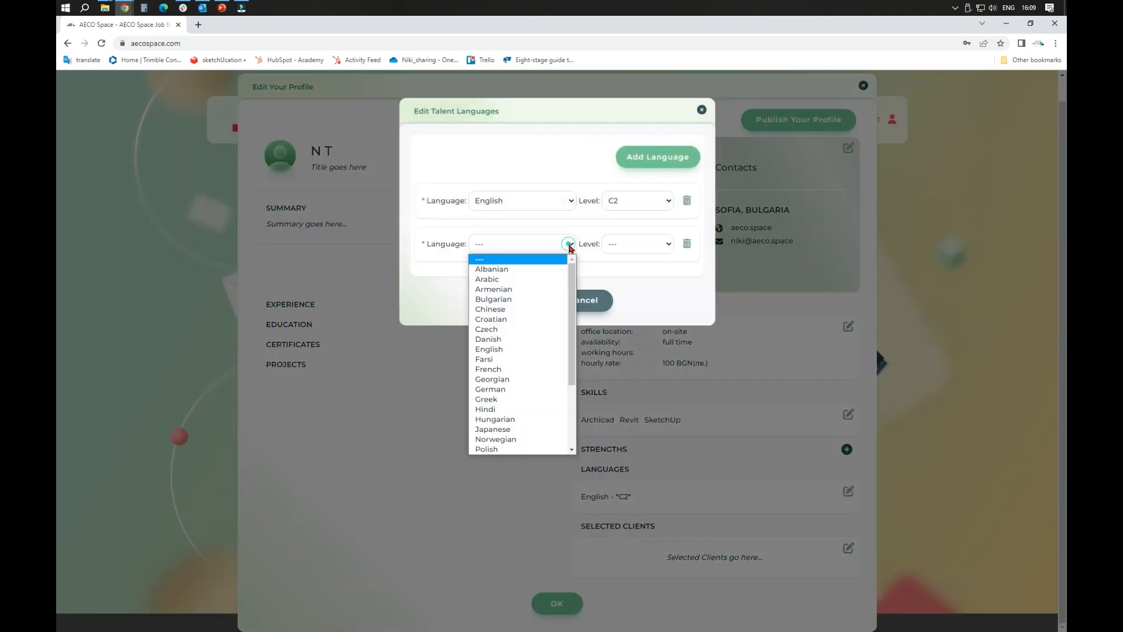
scroll(534, 324, down, 3)
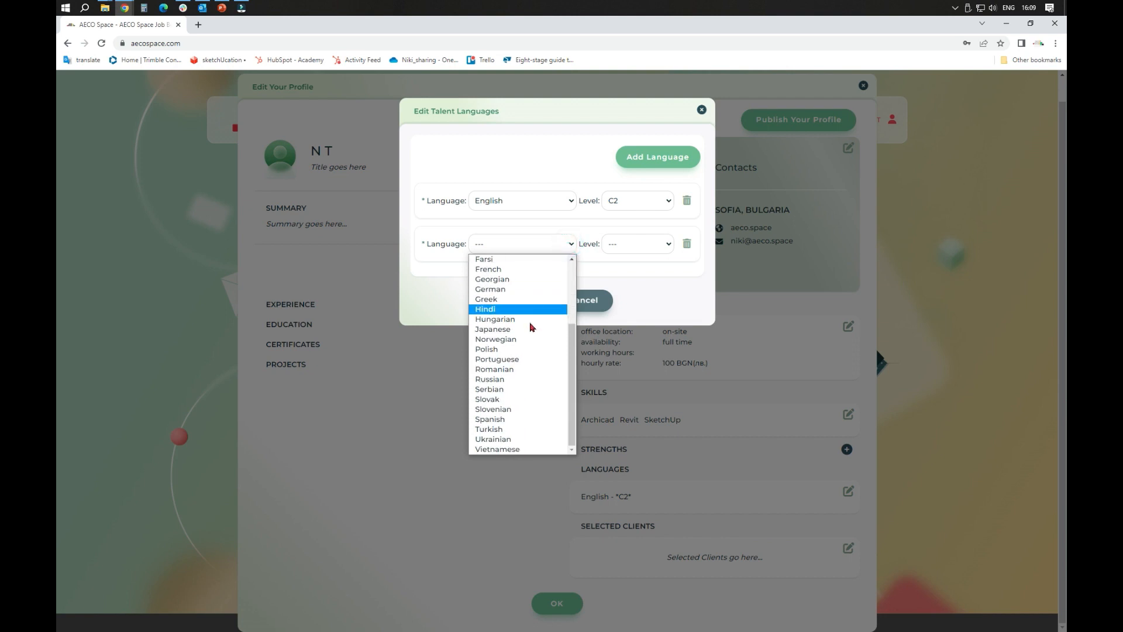
scroll(526, 315, up, 3)
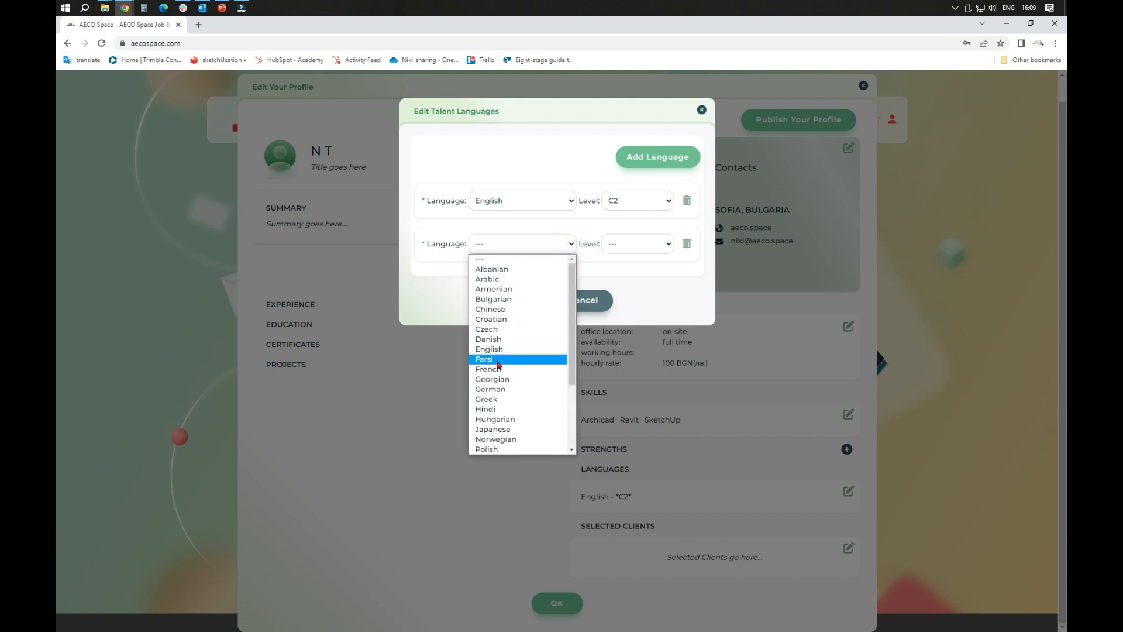
click(496, 300)
click(641, 243)
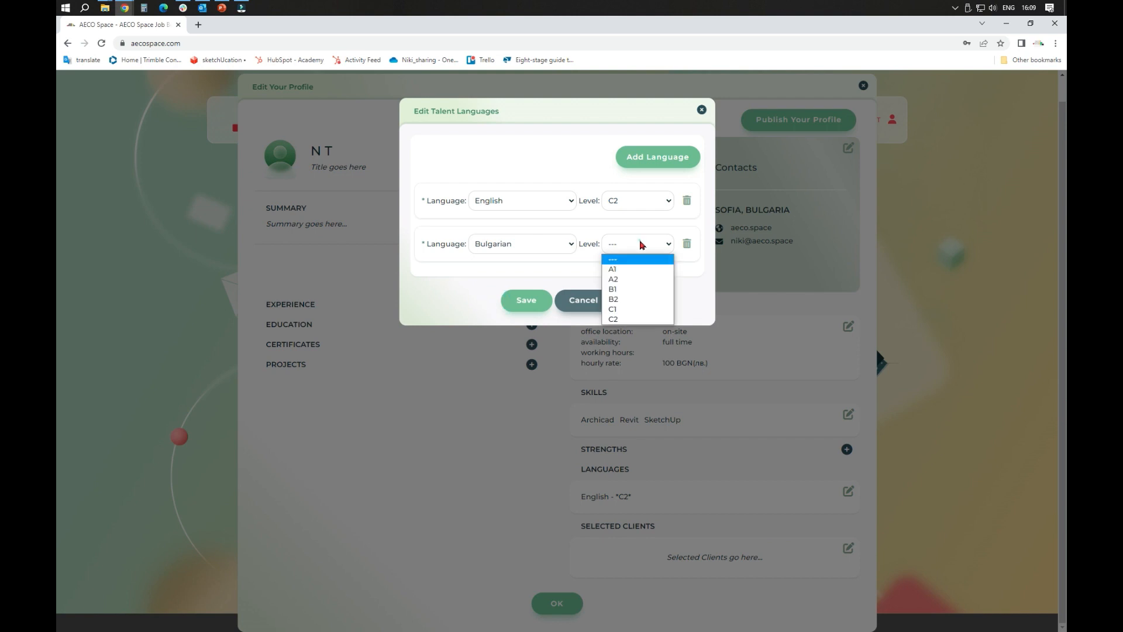
click(626, 319)
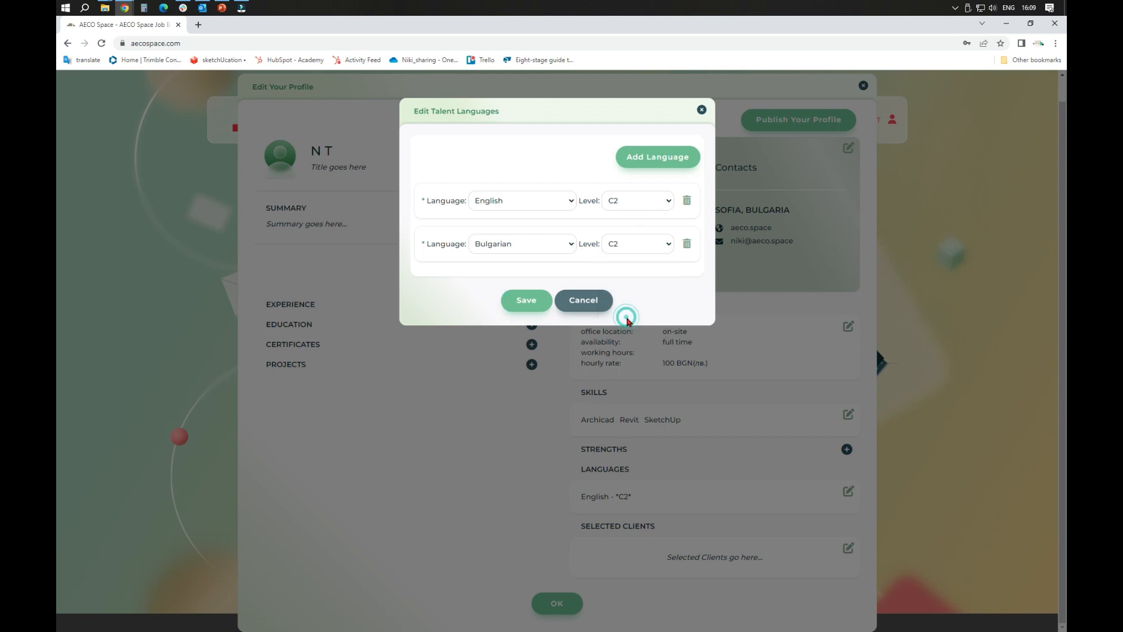
click(523, 301)
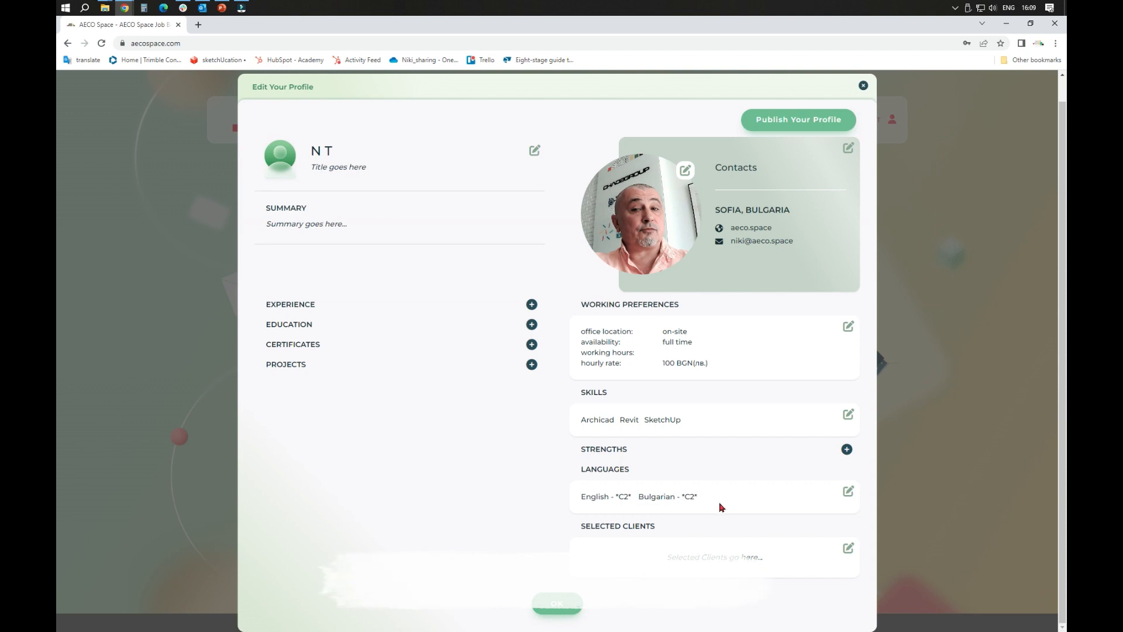
Add three selected clients, lidl, siko and an individual client's full name, and save the list
click(848, 547)
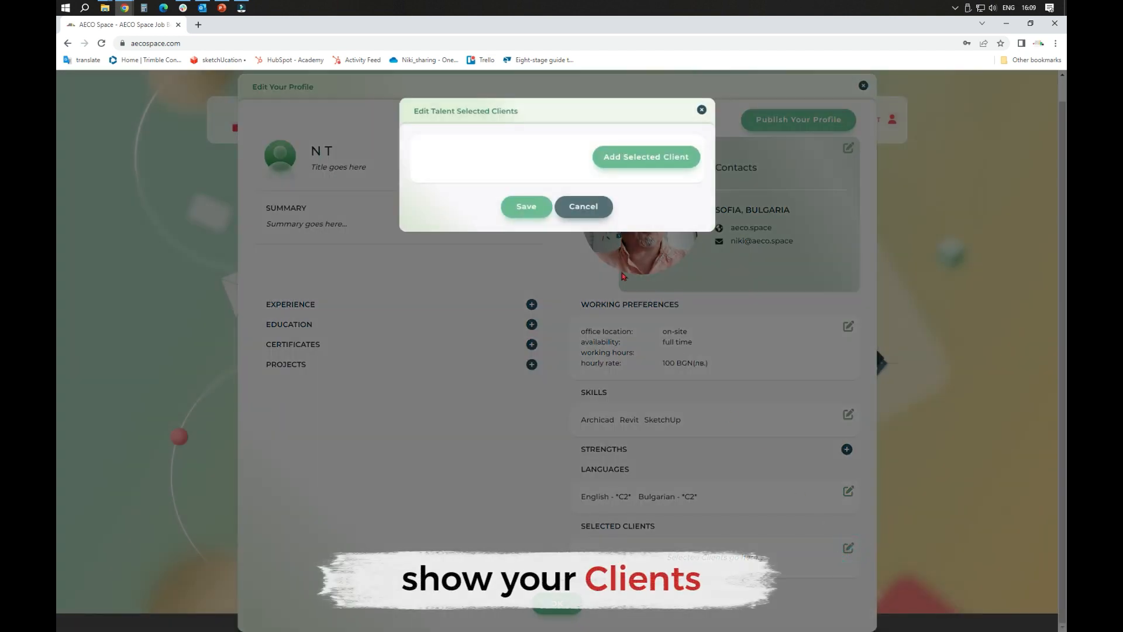
click(638, 158)
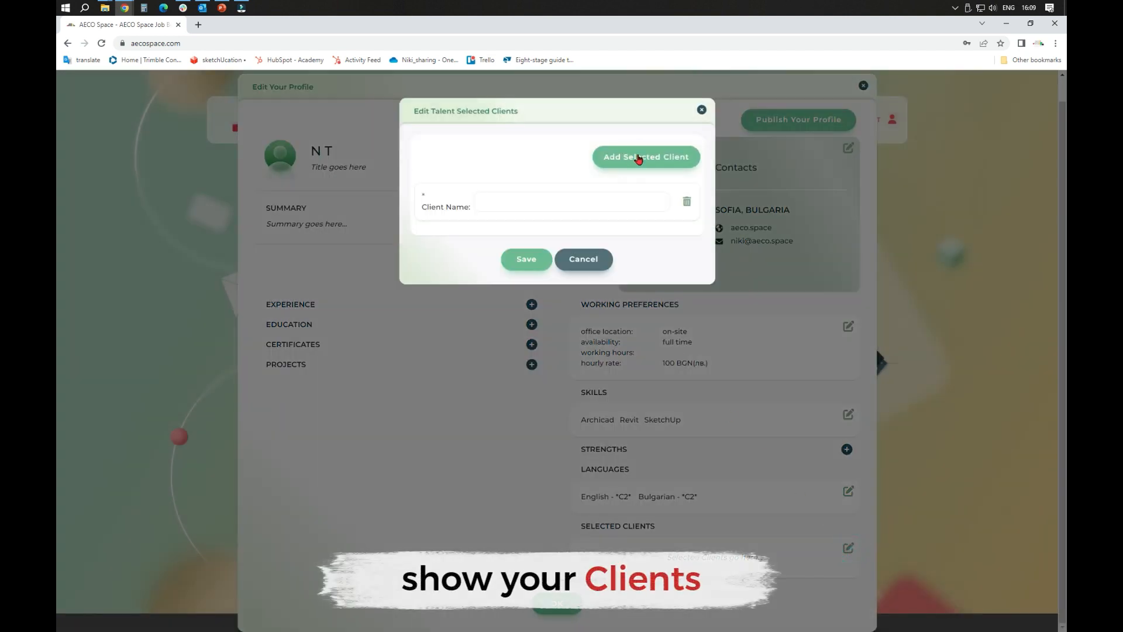
click(522, 201)
click(659, 156)
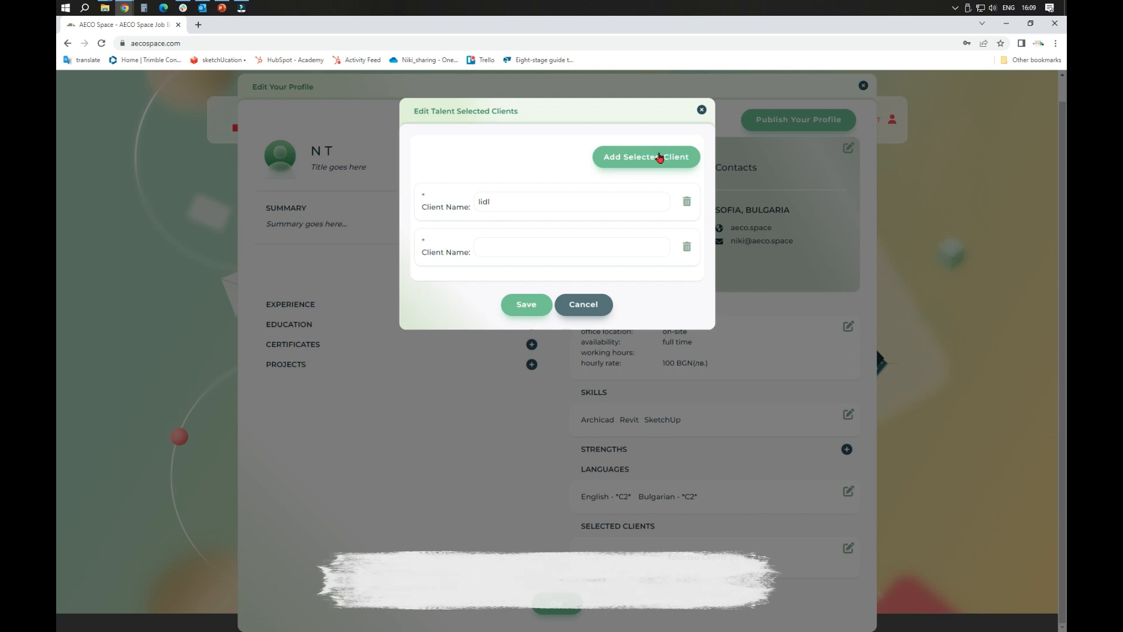
click(571, 256)
text(s)
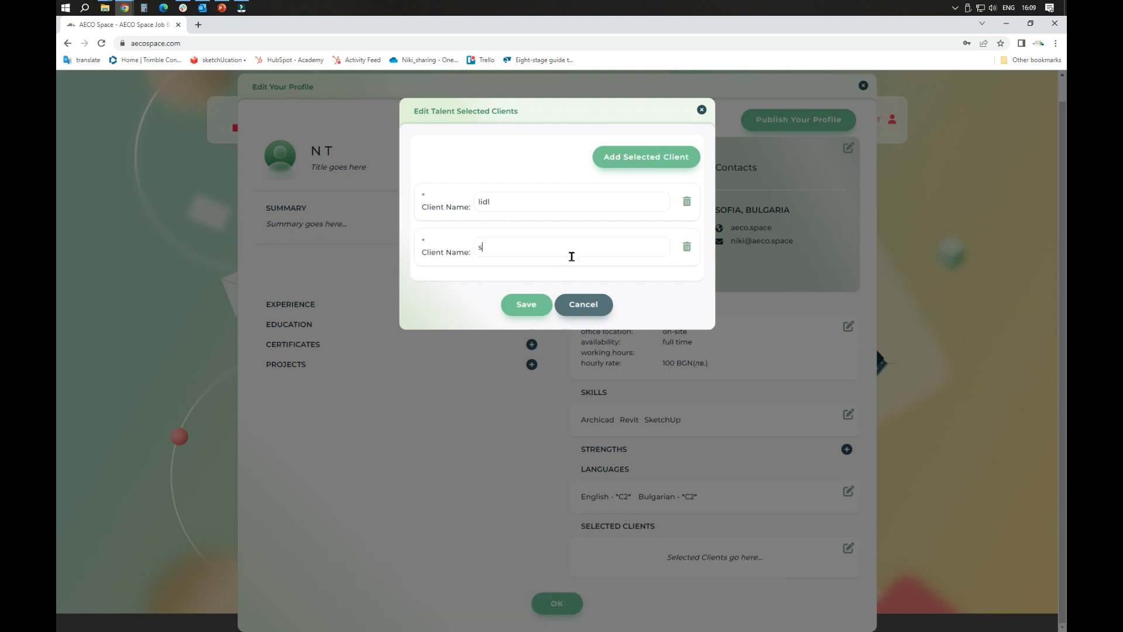
text(iko)
click(653, 157)
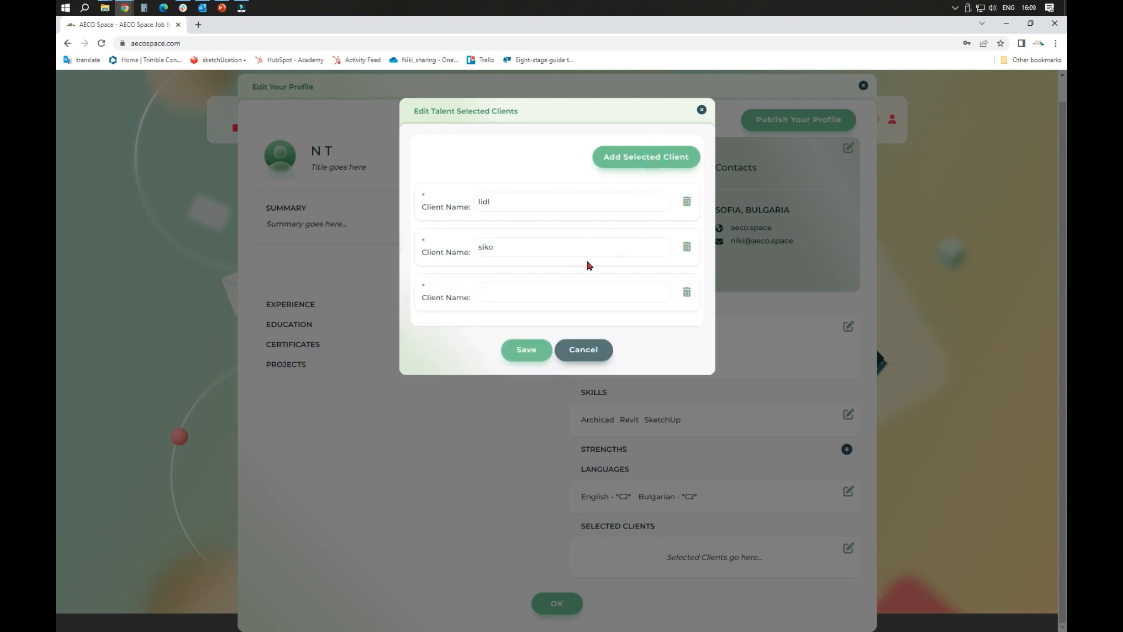
click(560, 289)
click(529, 349)
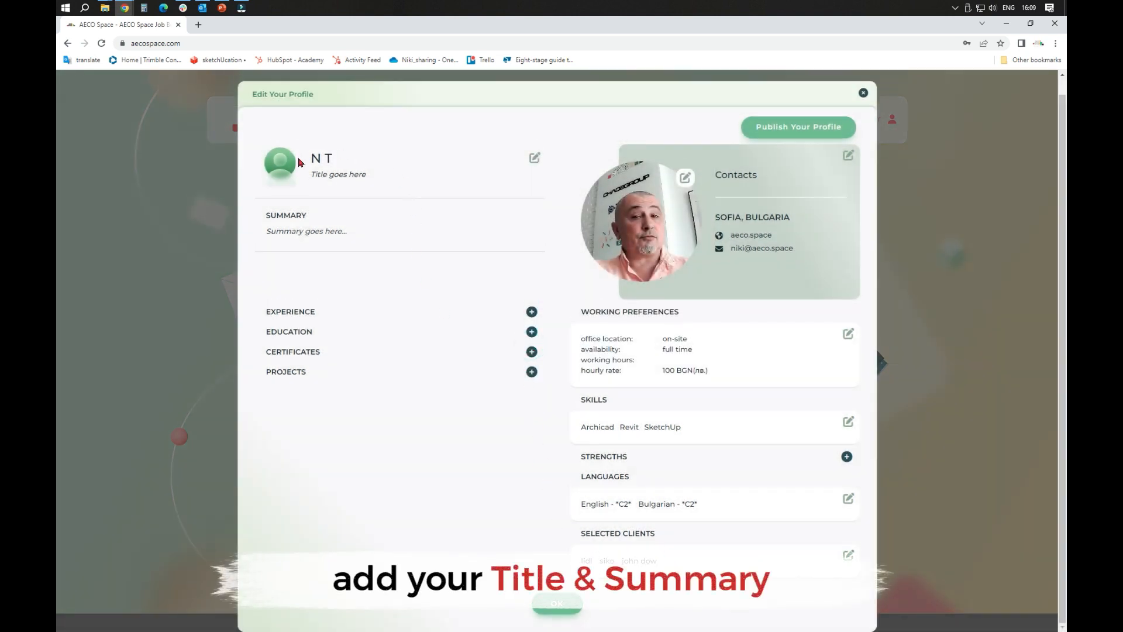
Edit the talent's main details and set the title to Architect
click(533, 158)
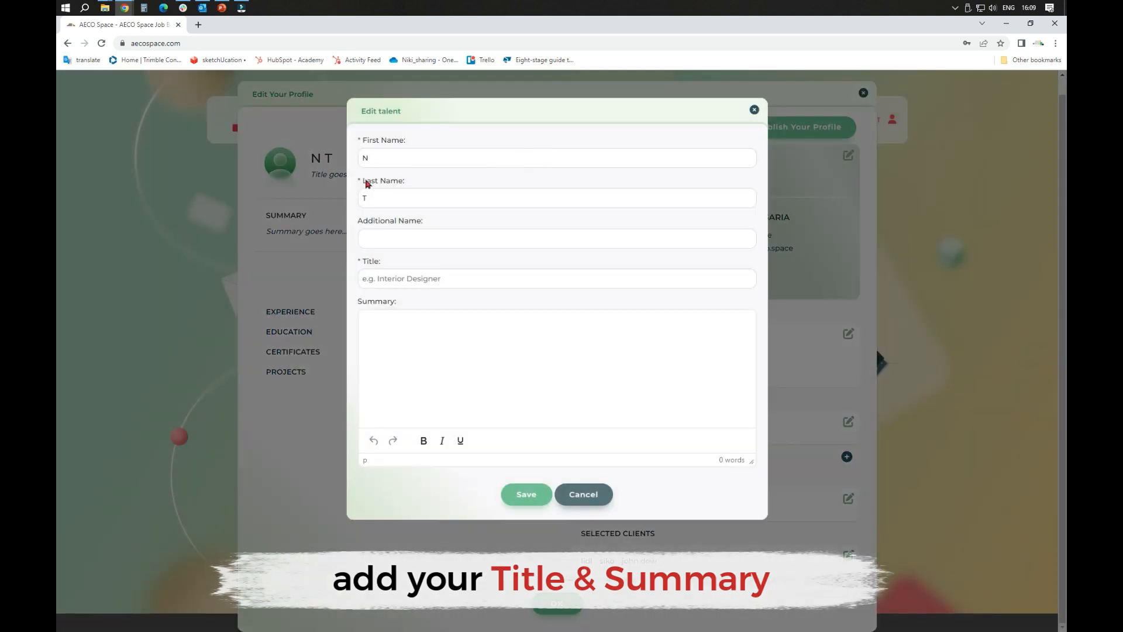
click(380, 276)
text(Architect)
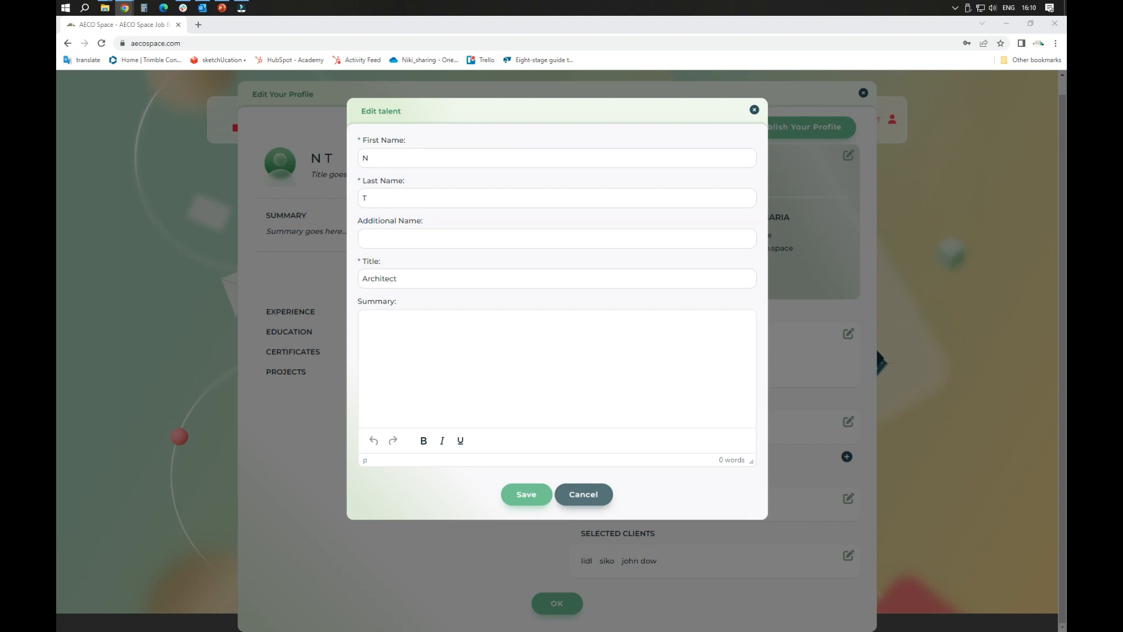
Fill in the summary describing 25+ years in Architecture & Interior Design, Architectural Technology & BIM management, correct the spelling of "Professional", and save
click(426, 319)
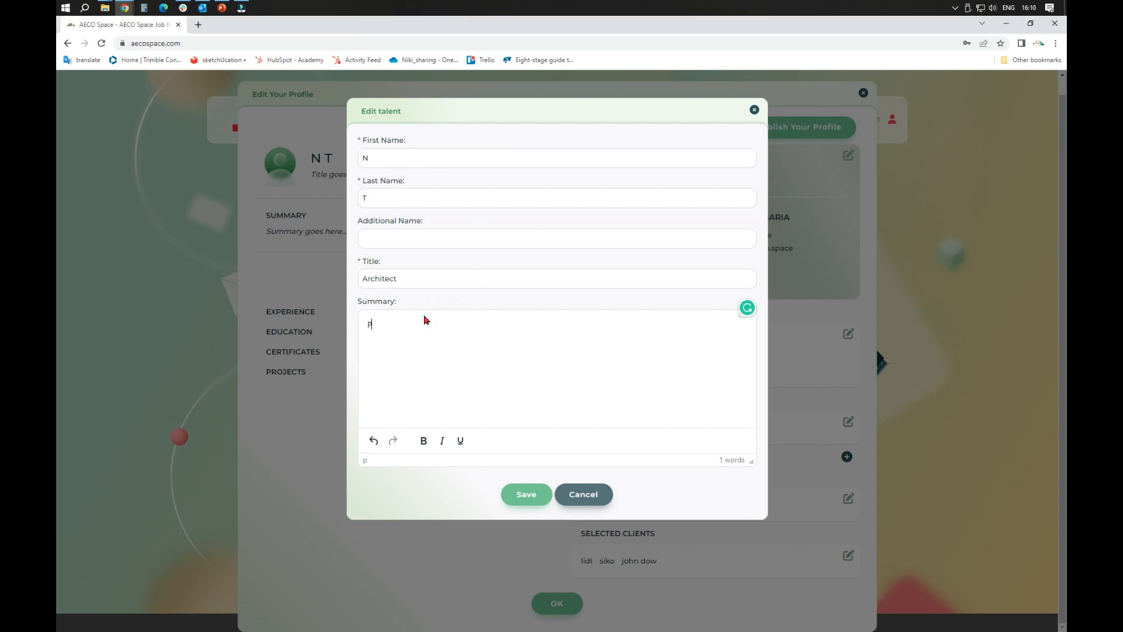
text(rofessional with more than 25 years of experience in Architecture & Interior Design, Architectural Technology & BIM management. Internationally recognized and involved in the realization of Investment Projects all over Europe. Constantly looking ahead to the implementation of the next successful project or career challenge.)
mouse_move(374, 345)
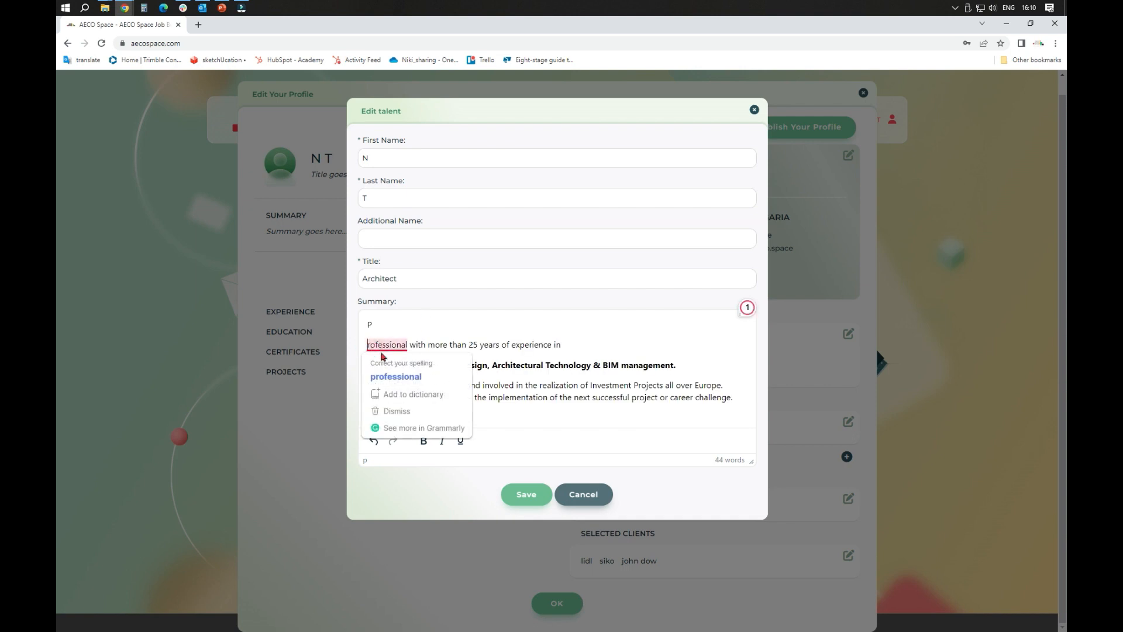
click(396, 376)
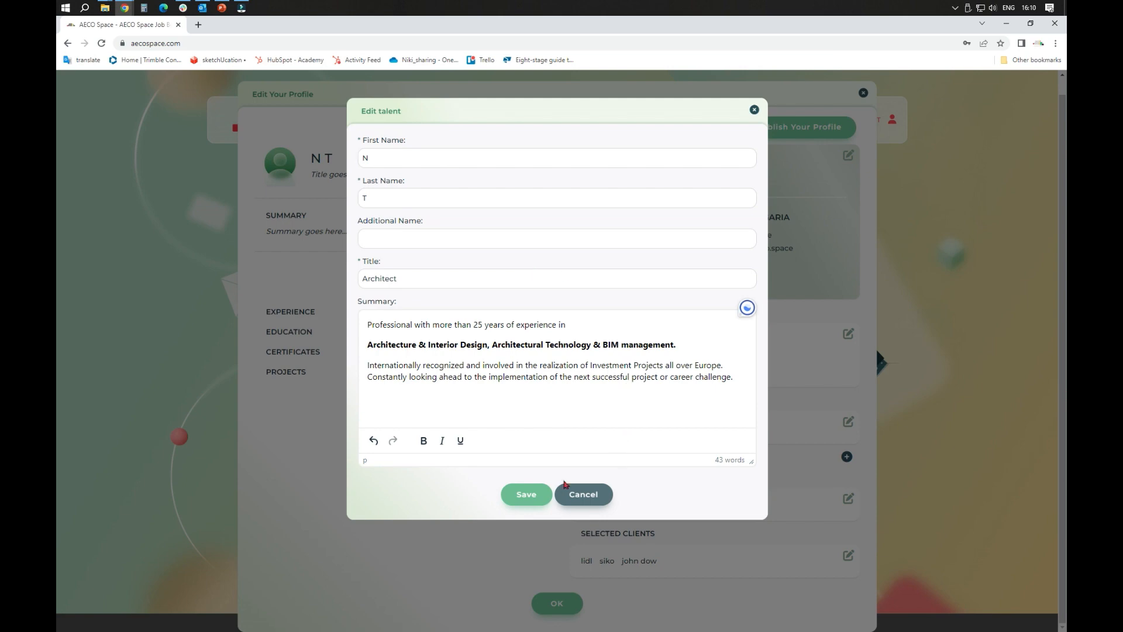
click(514, 494)
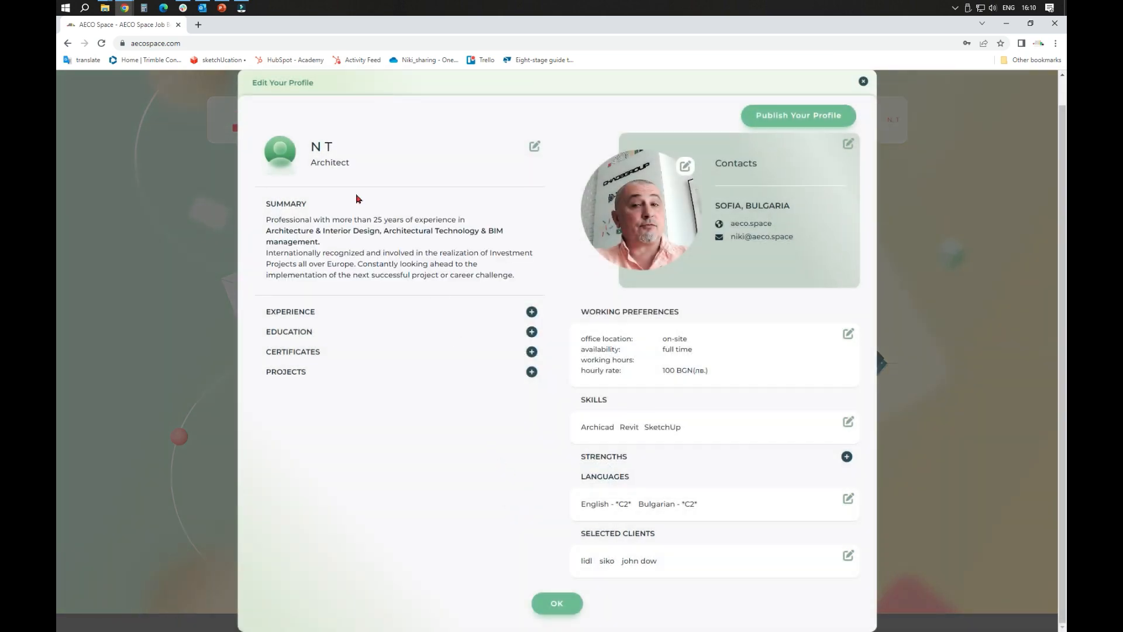
Start a new experience entry with the position 3D Architect & Educator
click(531, 312)
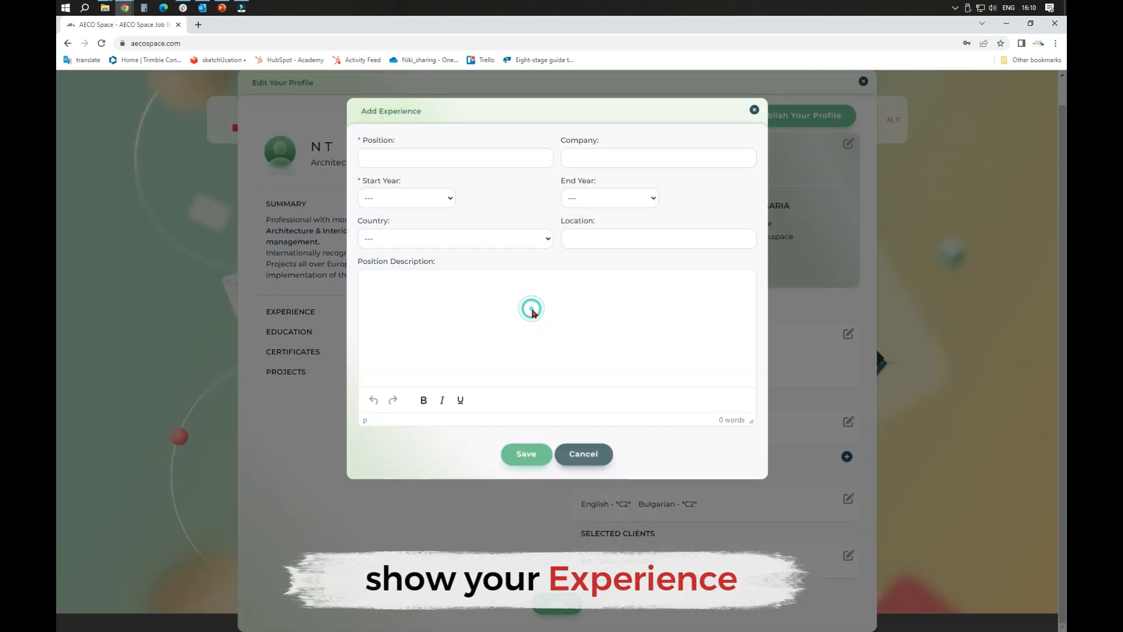
click(447, 152)
click(446, 152)
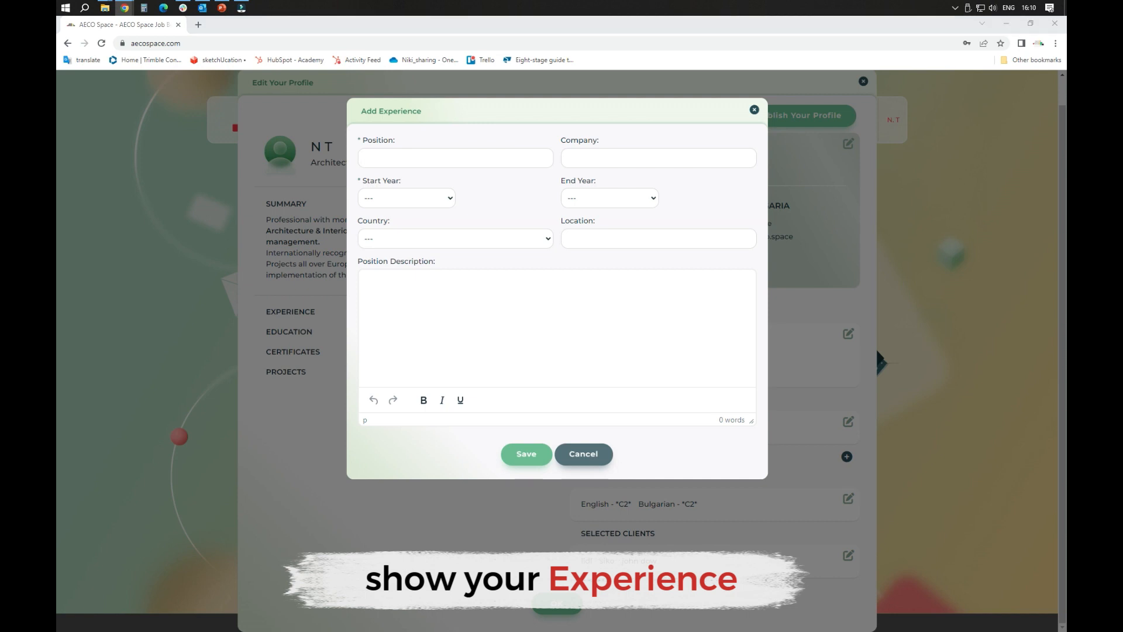
click(433, 154)
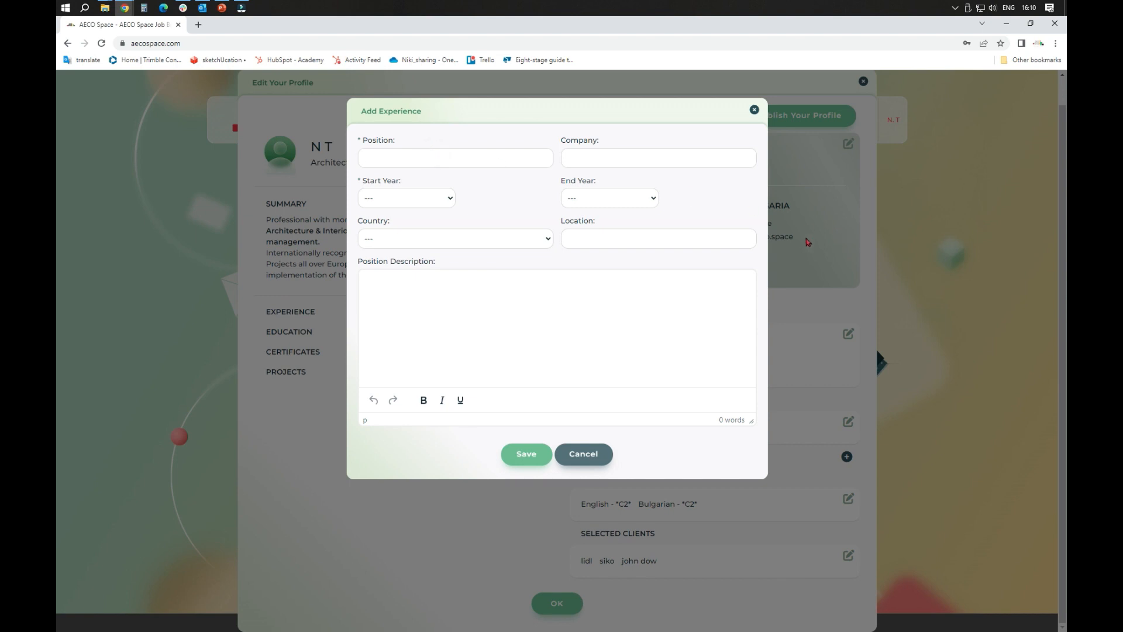
text(#D)
key(BackSpace)
key(BackSpace)
text(3D Architect & Educato)
Set the experience's start year to 2022 and the company to Aeco.Space
click(447, 199)
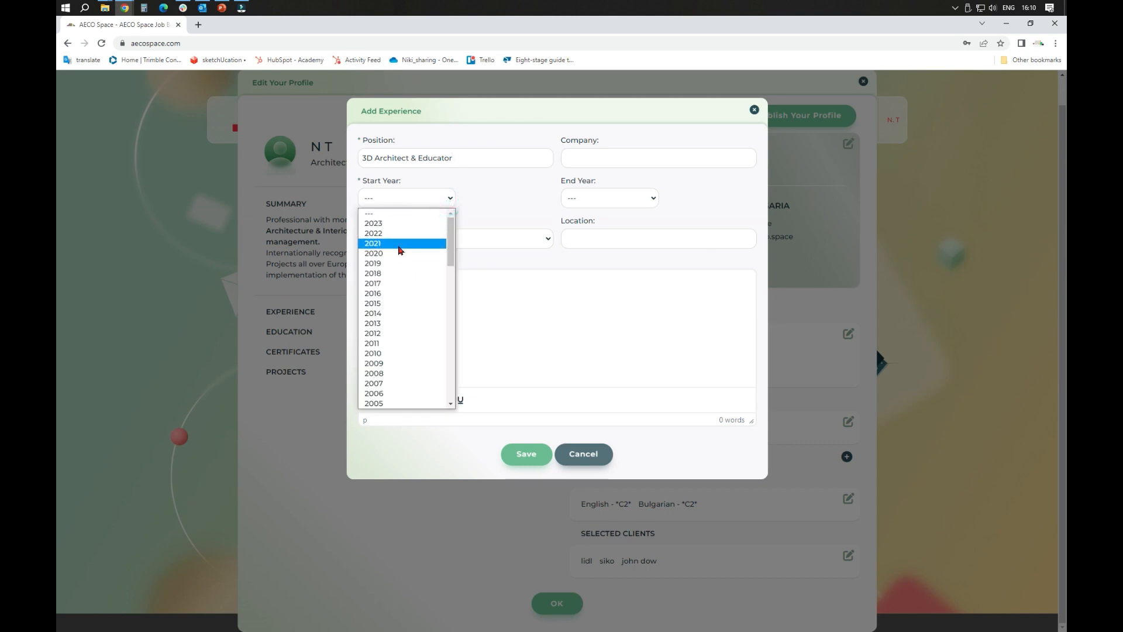
click(400, 244)
click(446, 198)
click(413, 235)
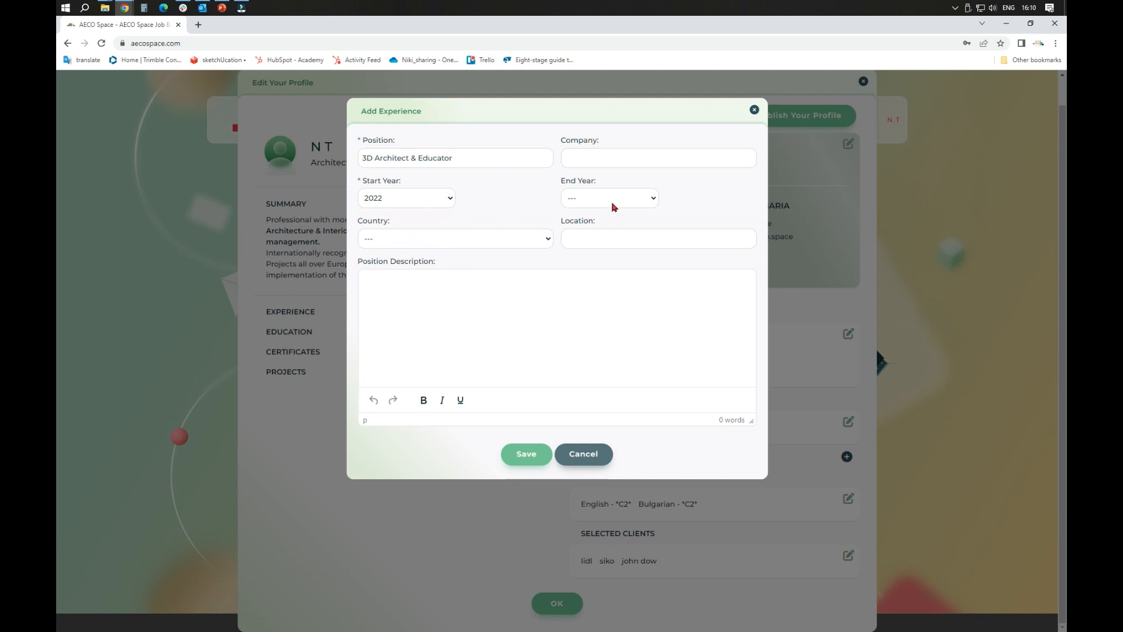
click(625, 160)
text(Aeco.Space)
Set the experience's country to Bulgaria and location to Sofia, and try to save the entry
click(539, 237)
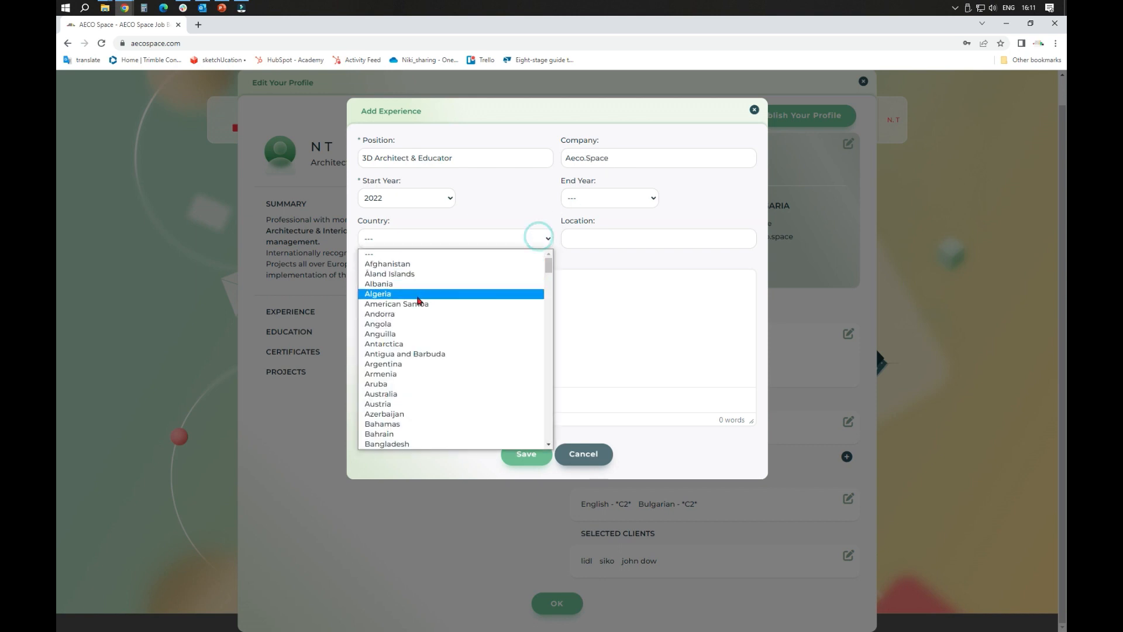
scroll(412, 351, down, 2)
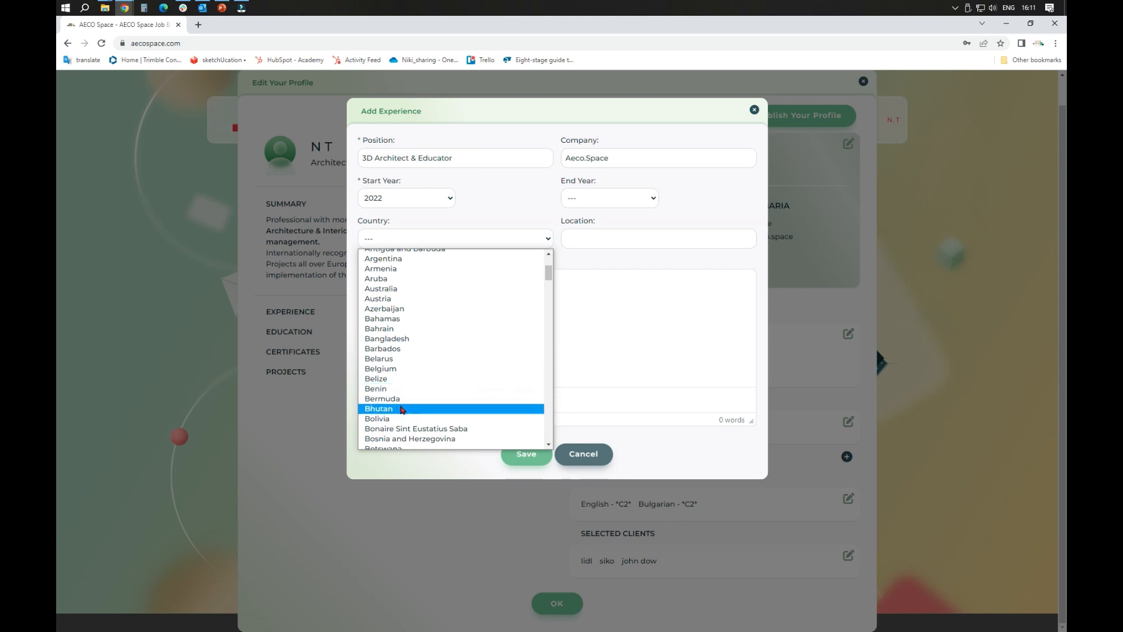
scroll(402, 410, down, 2)
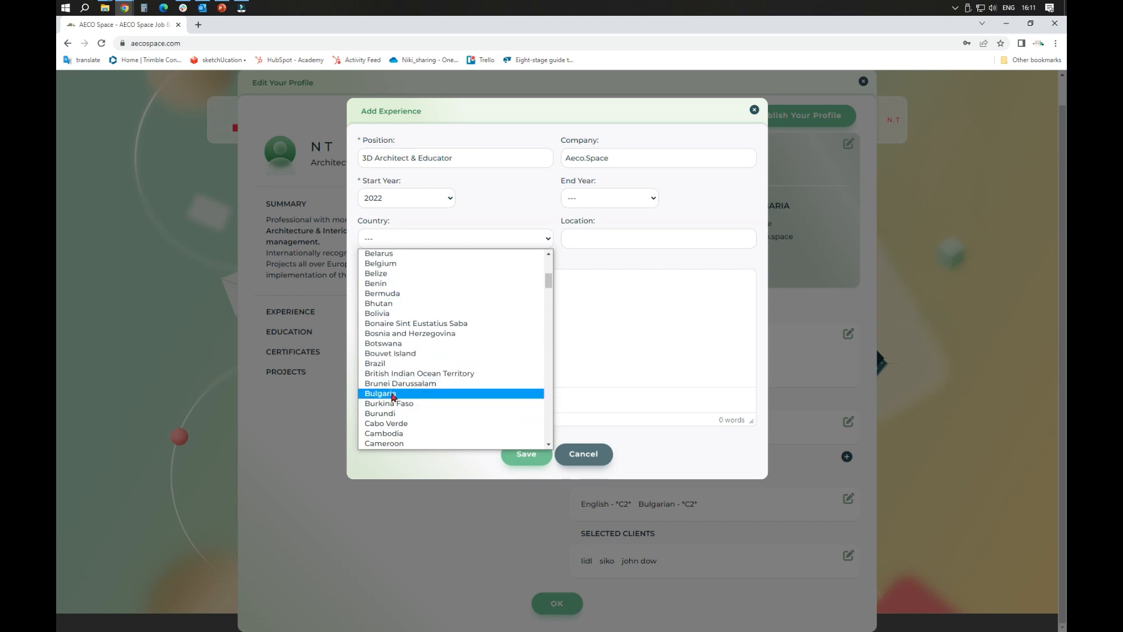
click(400, 393)
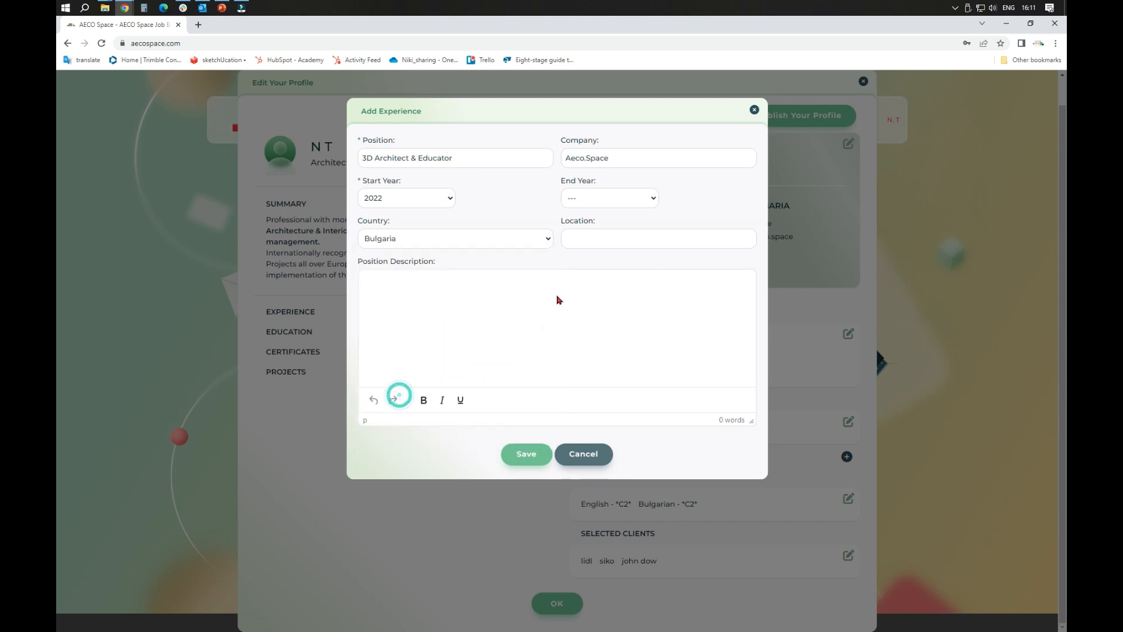
click(611, 240)
text(Sofia)
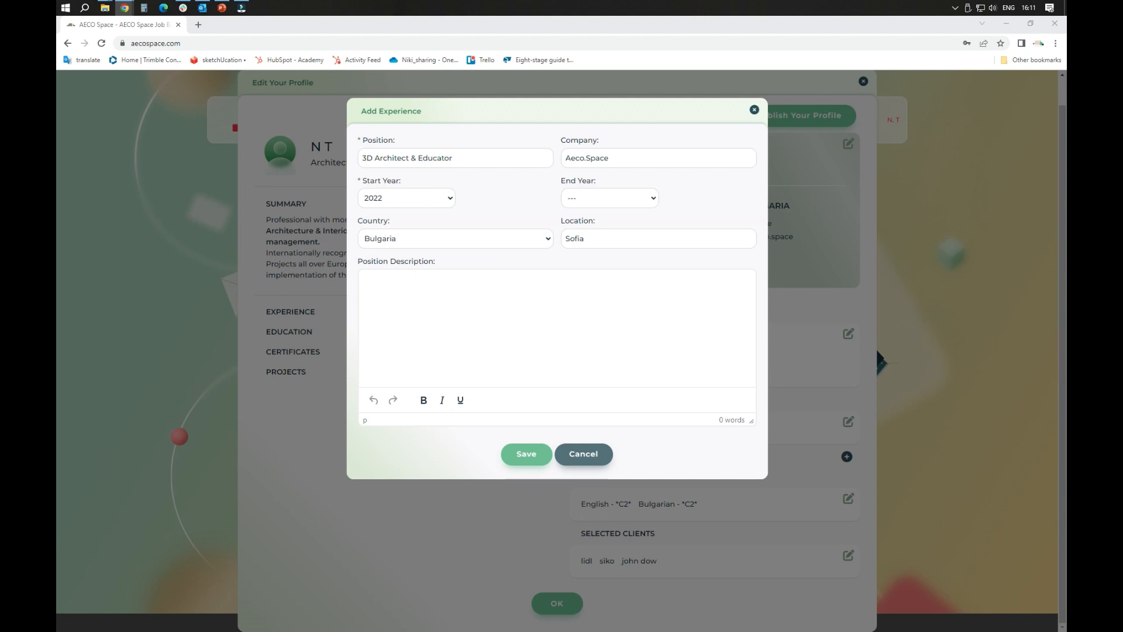
click(523, 454)
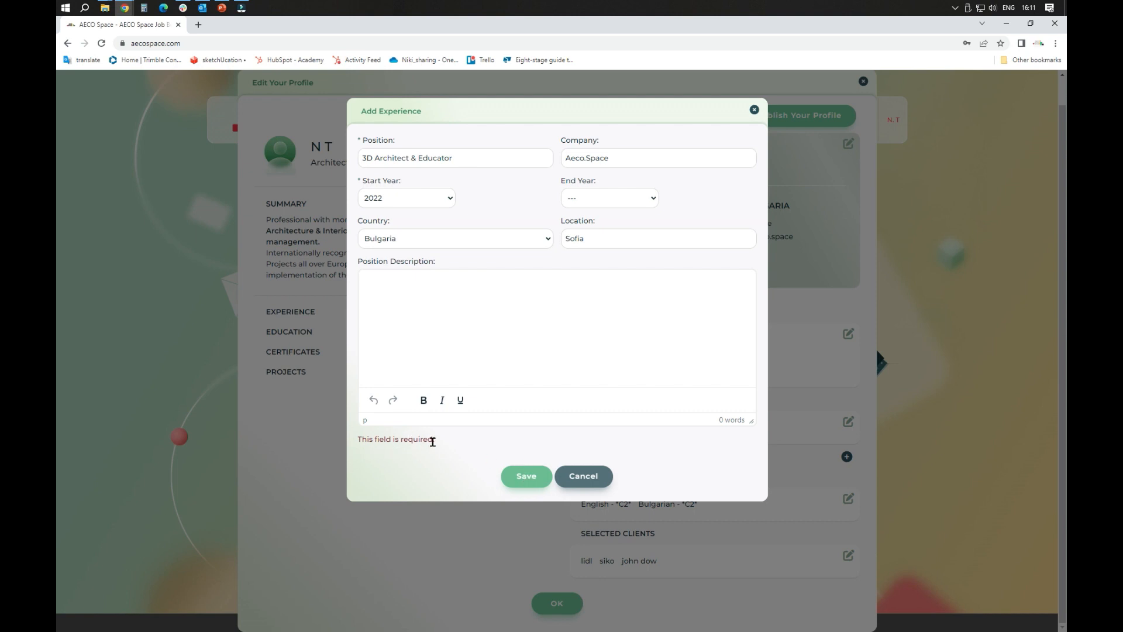
Enter the position description "Architecture, Interior Design & lecturing Specialized Courses" and save the experience
click(398, 284)
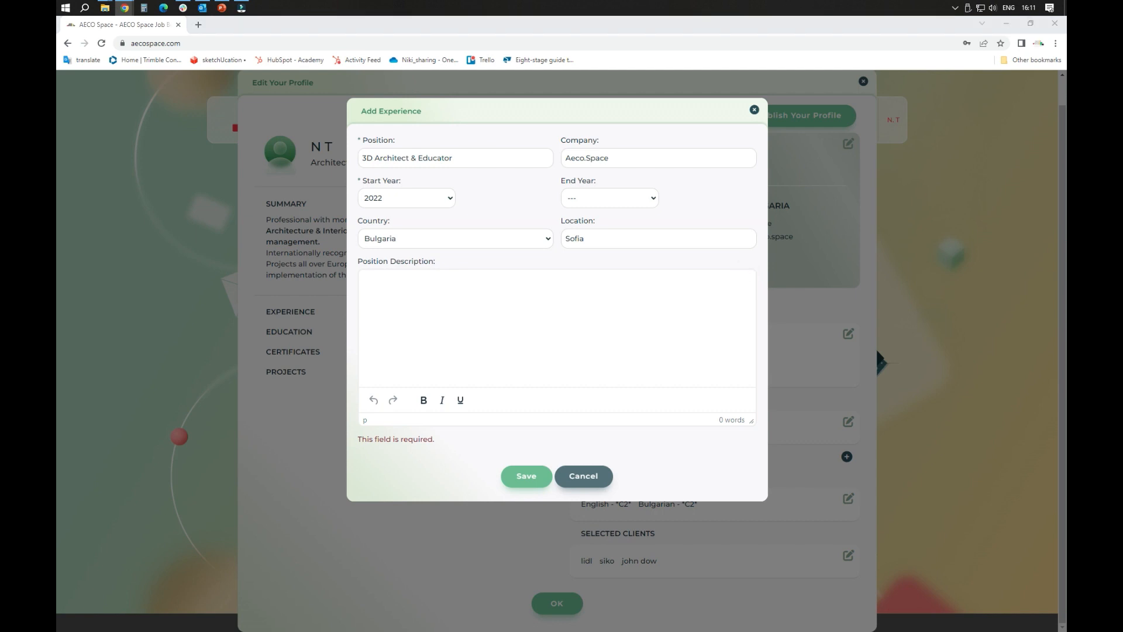
click(437, 281)
text(Architecture, Interior Design & lecturing Specialized Courses)
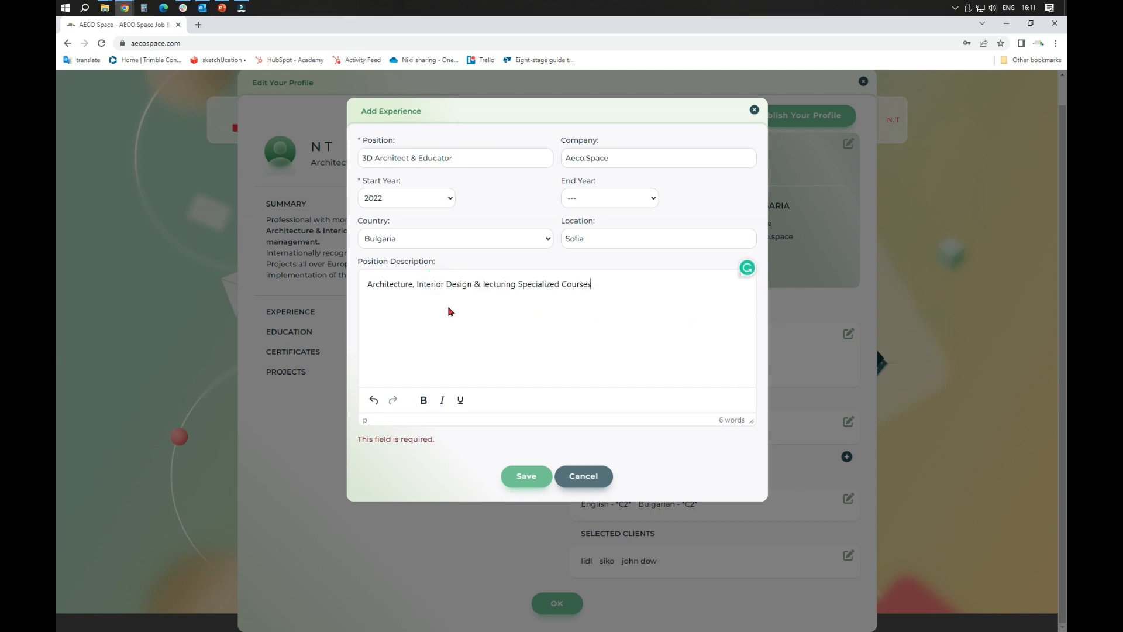
click(526, 476)
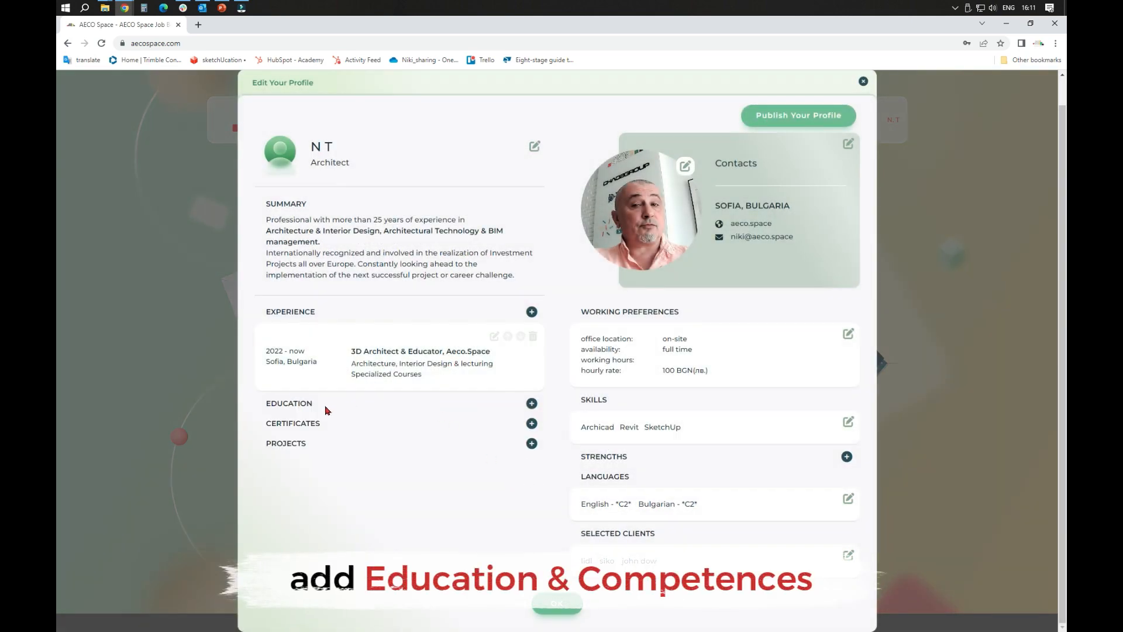
Start a new education entry with the school name "Erhvervsakademiet Lillebælt, Odense" and the school country Denmark
click(532, 403)
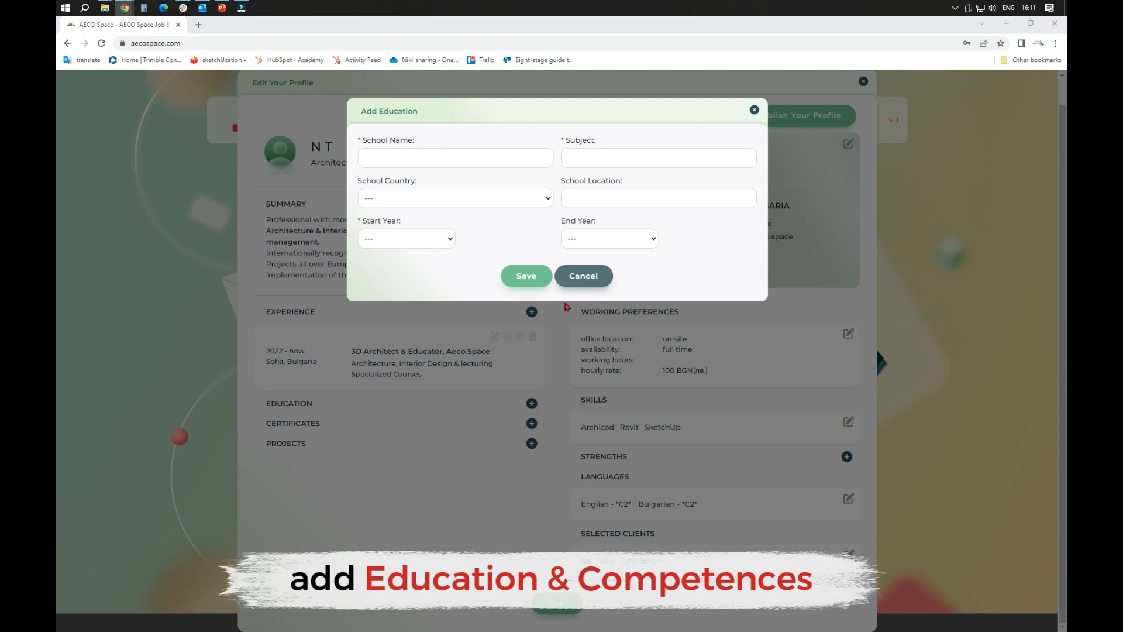
click(411, 149)
text(Erhvervsakademiet Lillebælt, Odense)
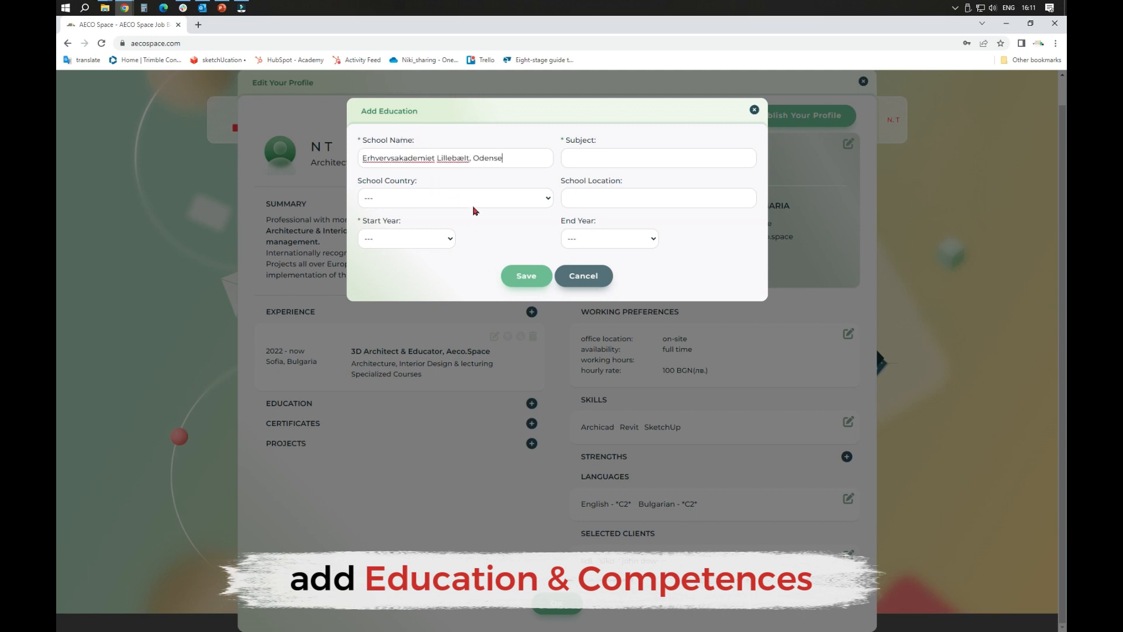
click(459, 198)
scroll(425, 273, down, 15)
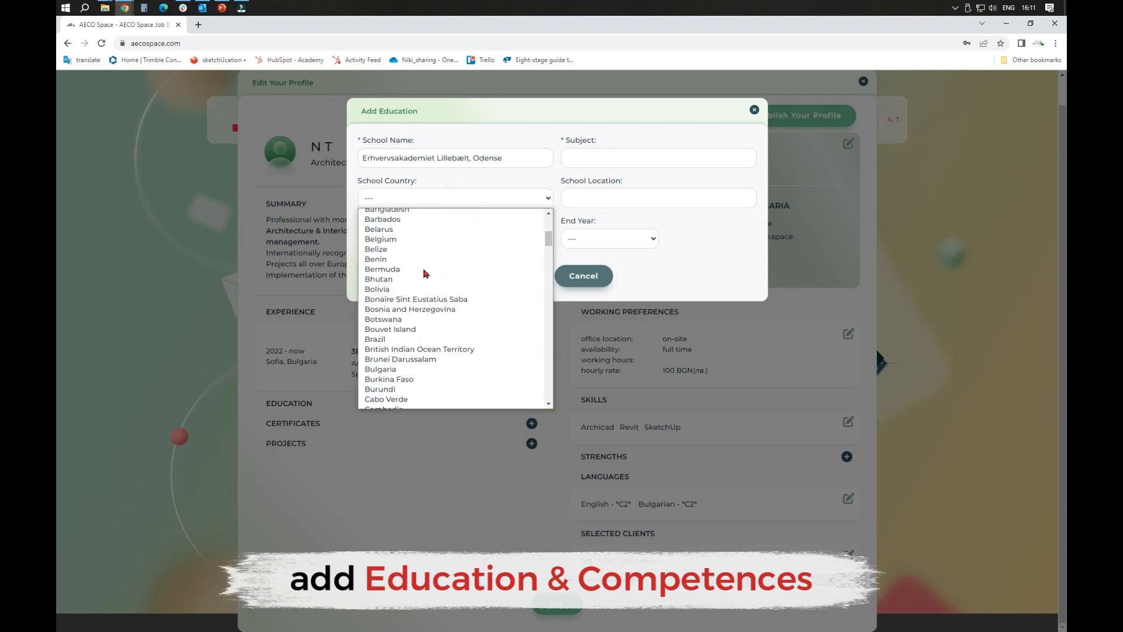
scroll(428, 295, down, 4)
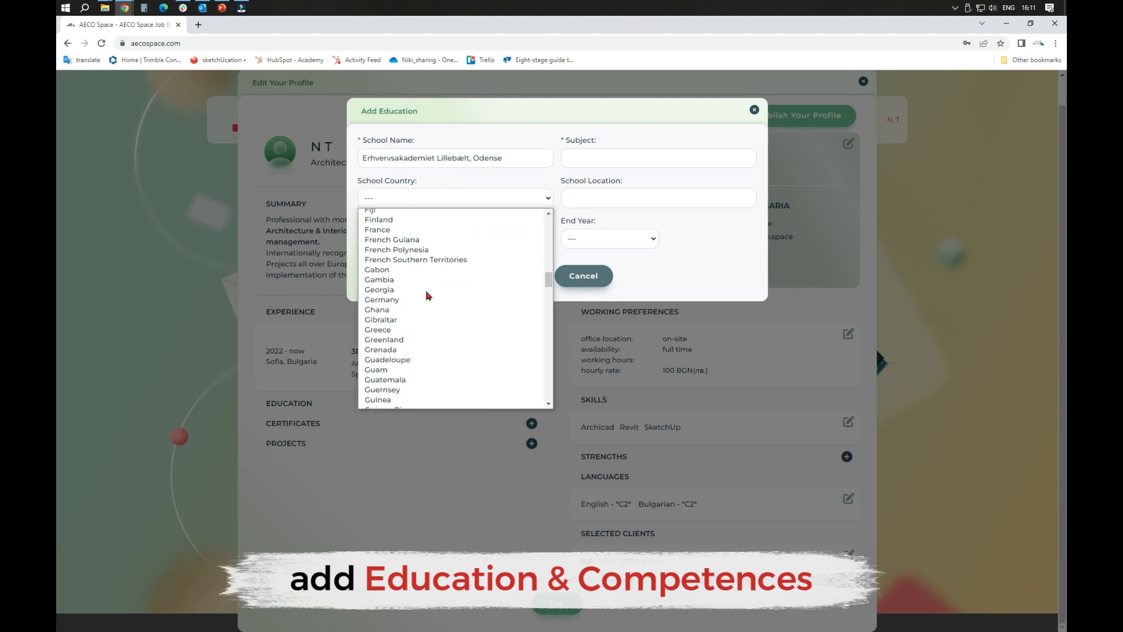
scroll(427, 295, down, 7)
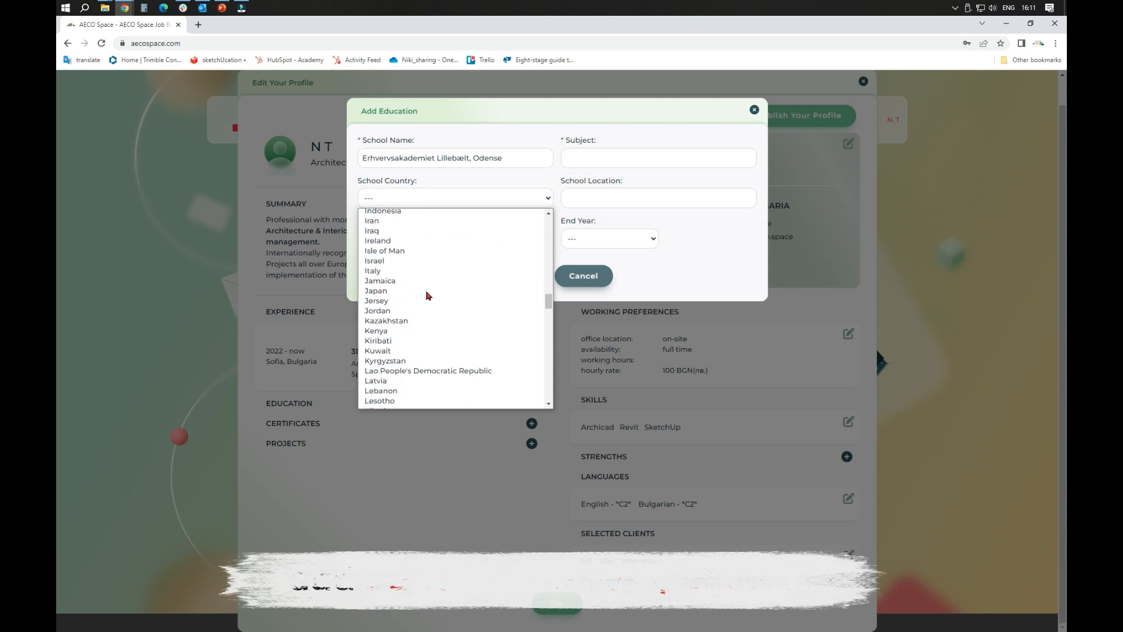
scroll(428, 296, down, 3)
scroll(427, 297, up, 10)
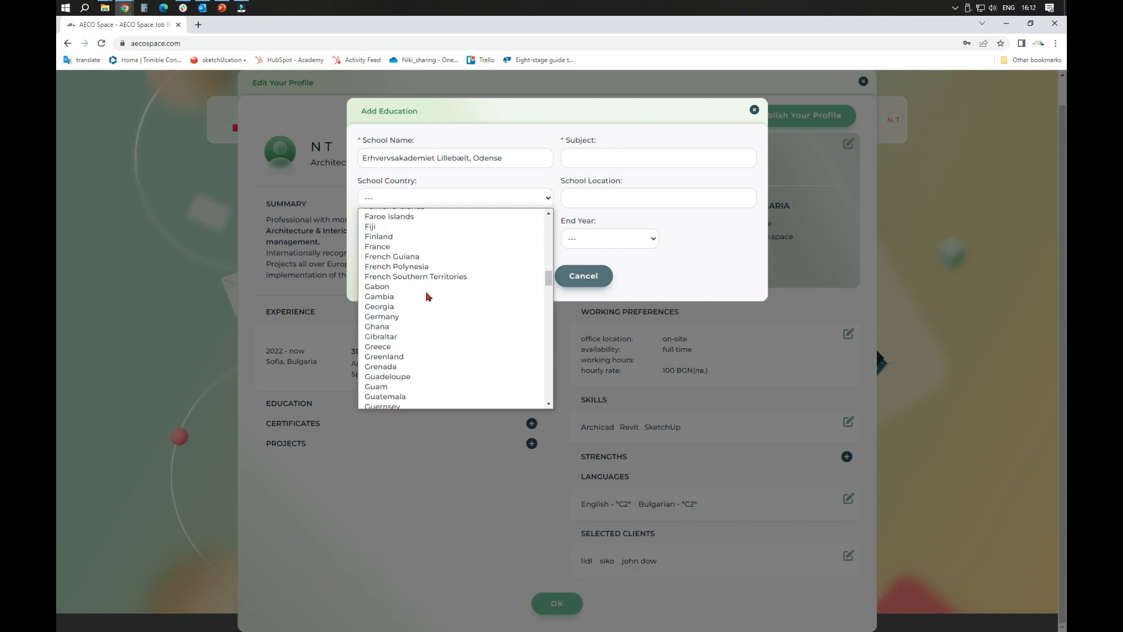
scroll(427, 296, up, 8)
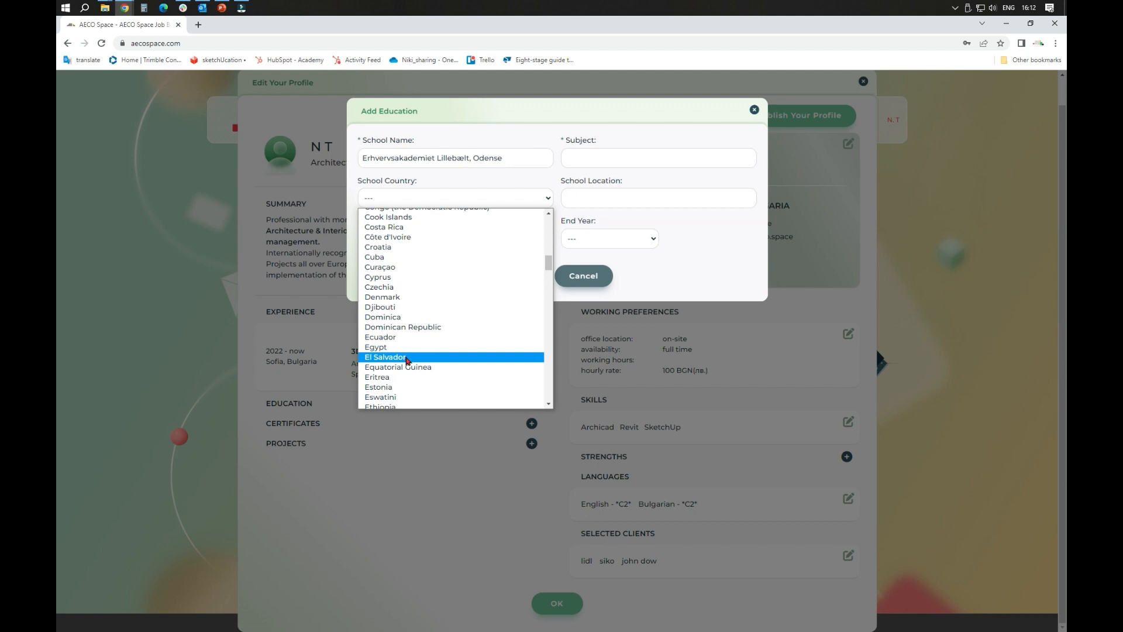
click(395, 298)
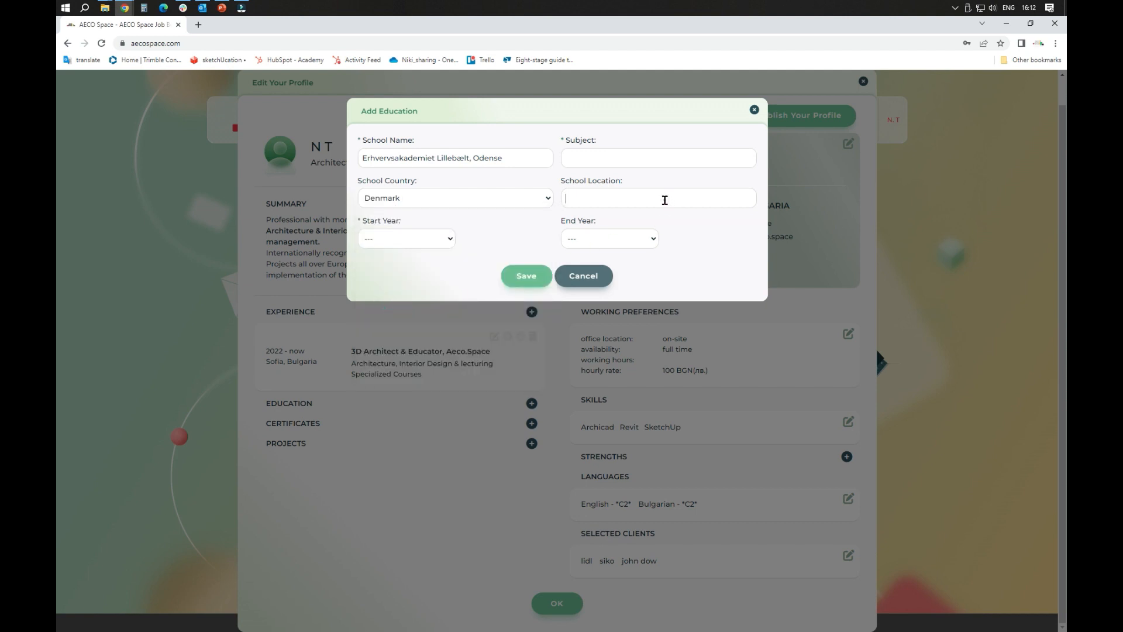
Set the education entry's school location to Odense and its subject to Architectural Technologies
click(664, 200)
text(Odense)
click(648, 158)
text(Architectural Technologies)
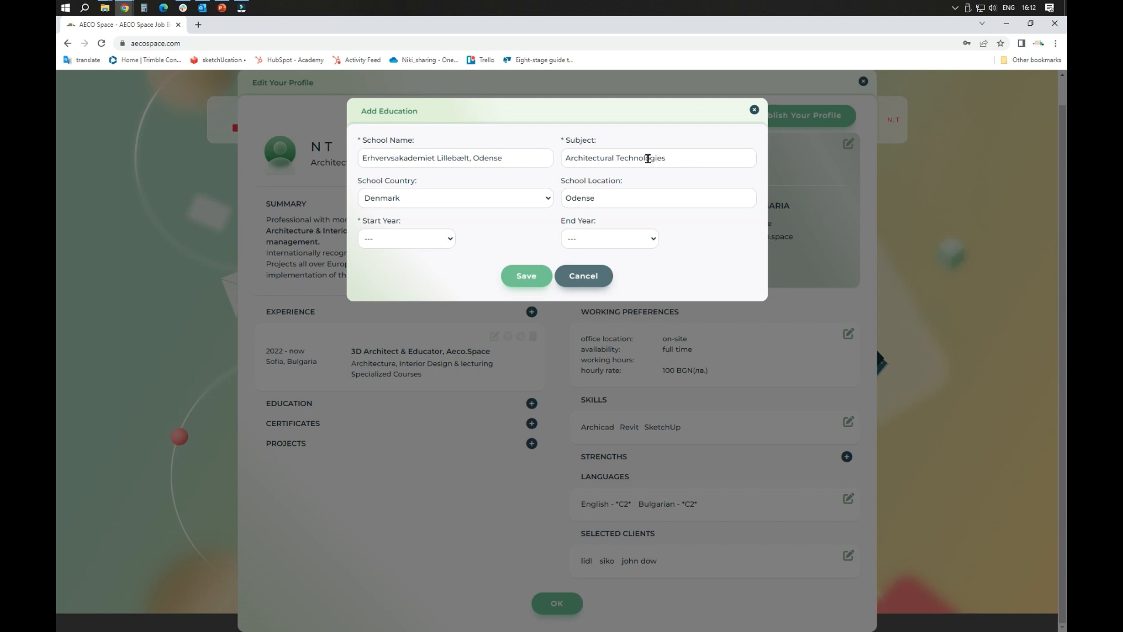
Set the education's start year to 2014 and end year to 2017, and save the entry
click(434, 241)
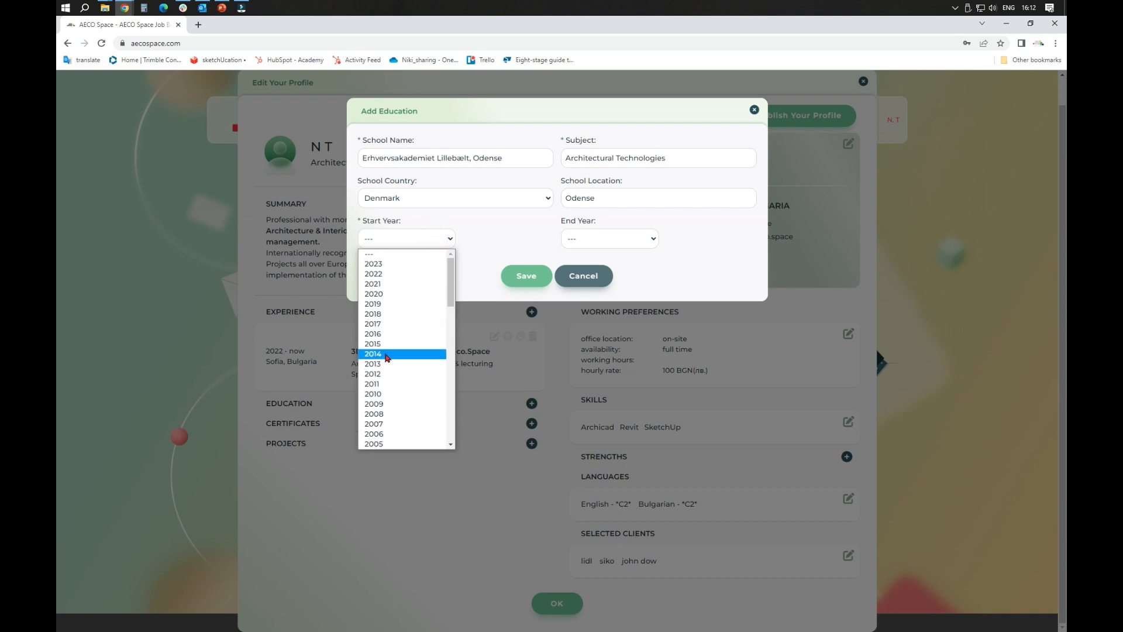
click(388, 354)
click(629, 238)
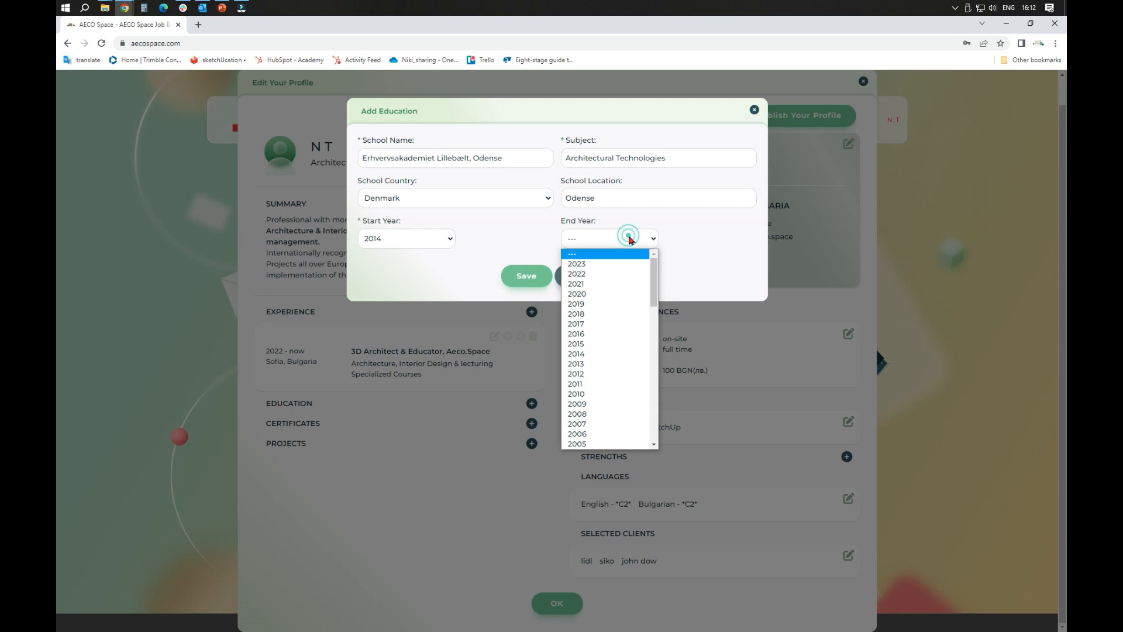
click(606, 324)
click(522, 276)
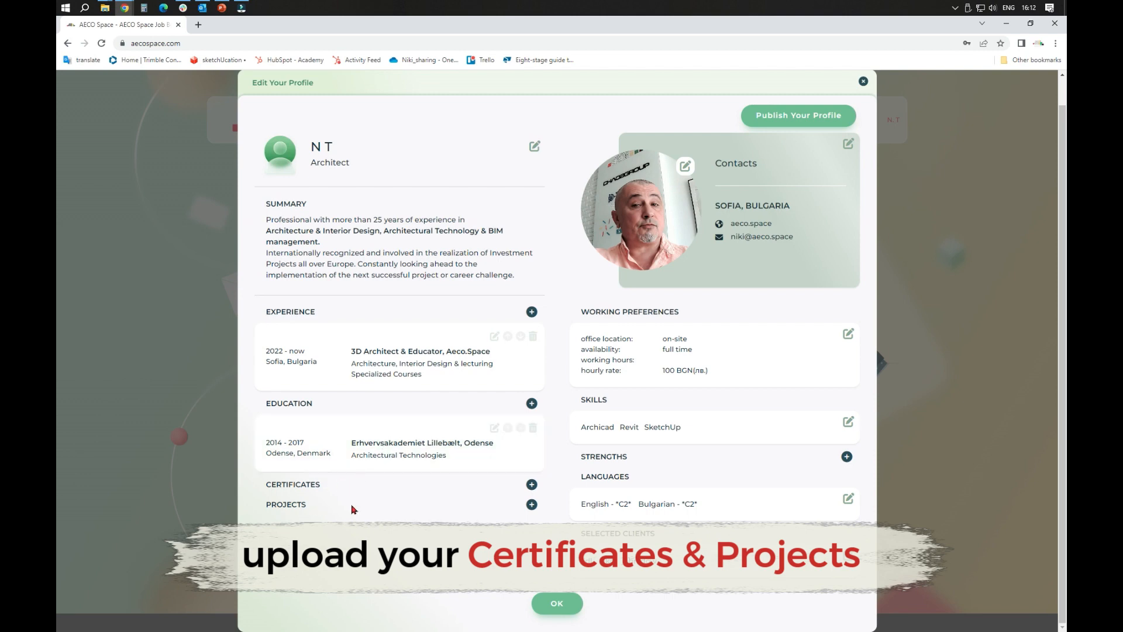
Start a new project entry in the profile with the title "Private Interior"
click(531, 504)
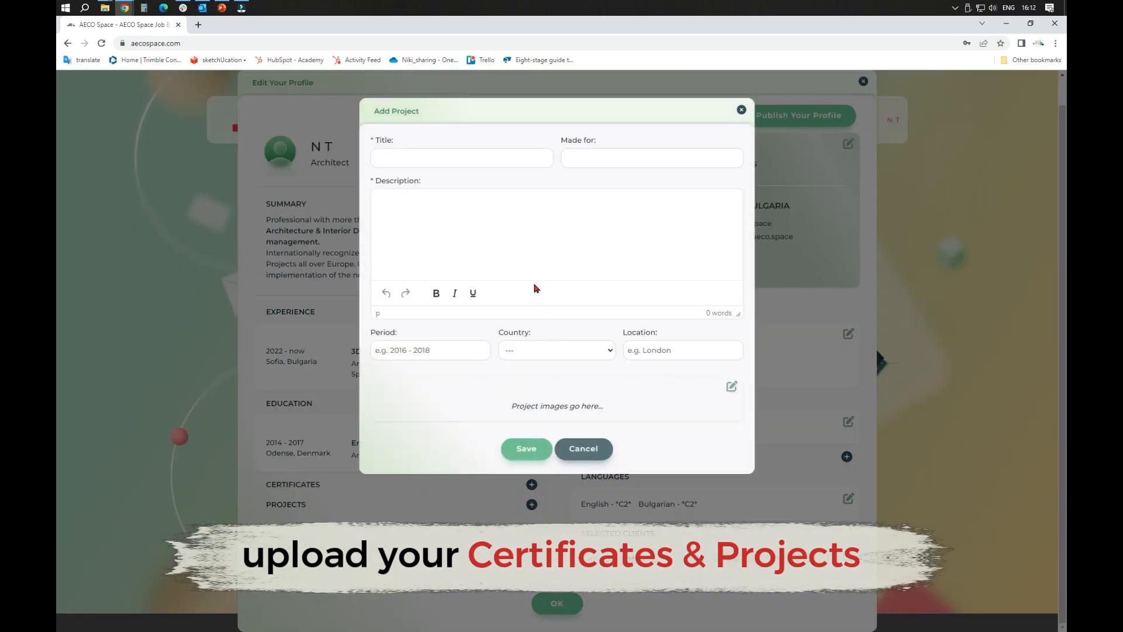
click(440, 158)
text(Private )
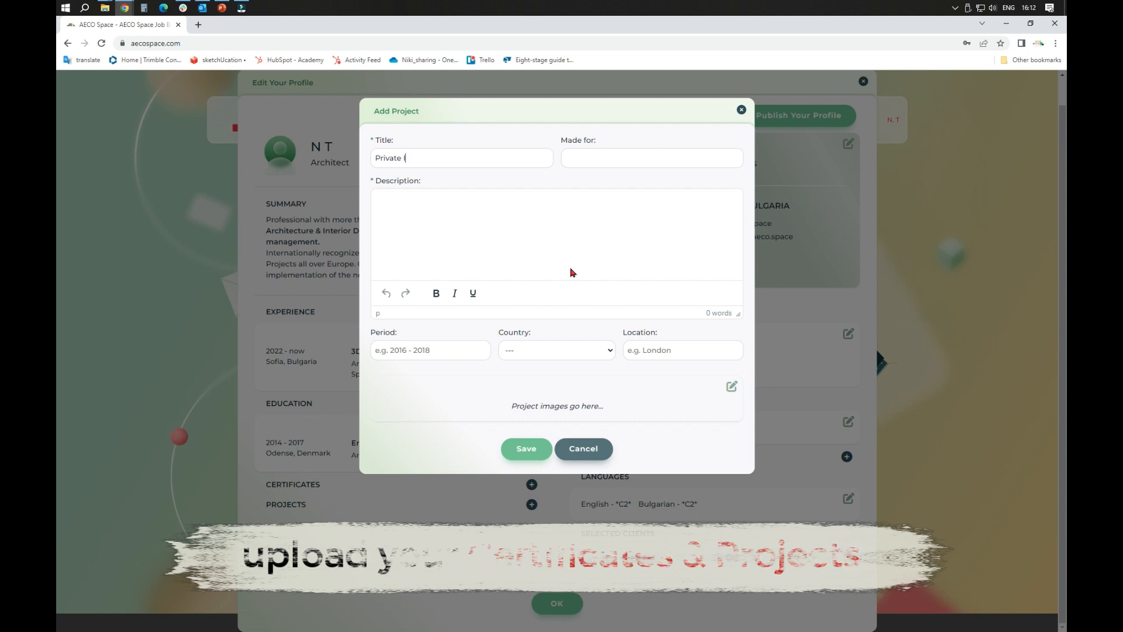
text(Interior)
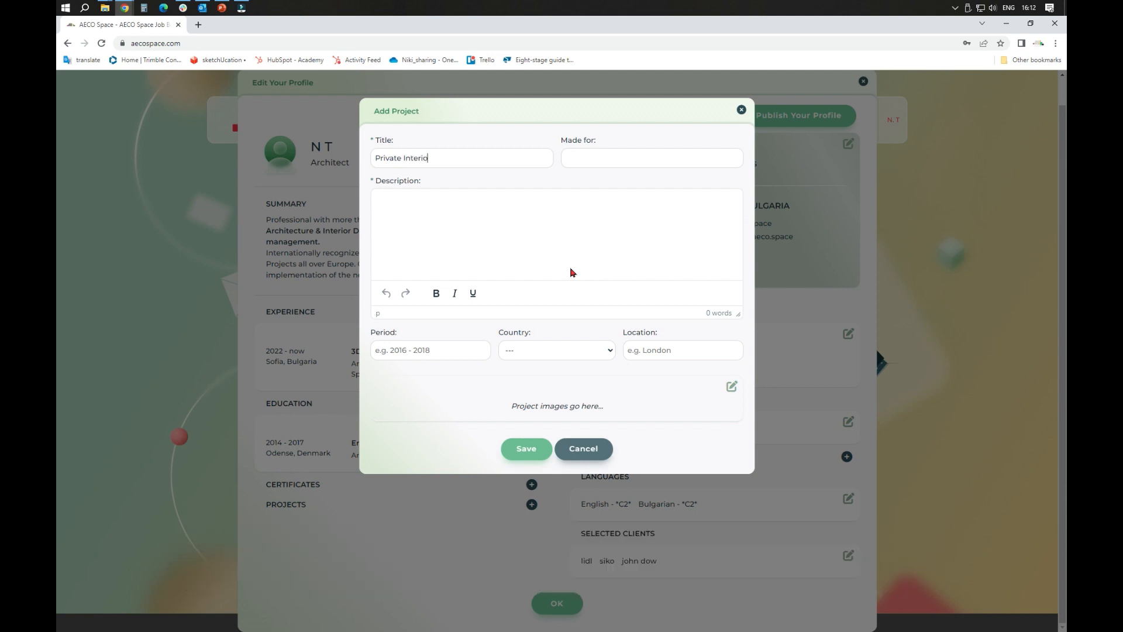
Enter "Bedroom" as the project's description and set its country to Afghanistan
click(486, 208)
text(pr)
text(droom)
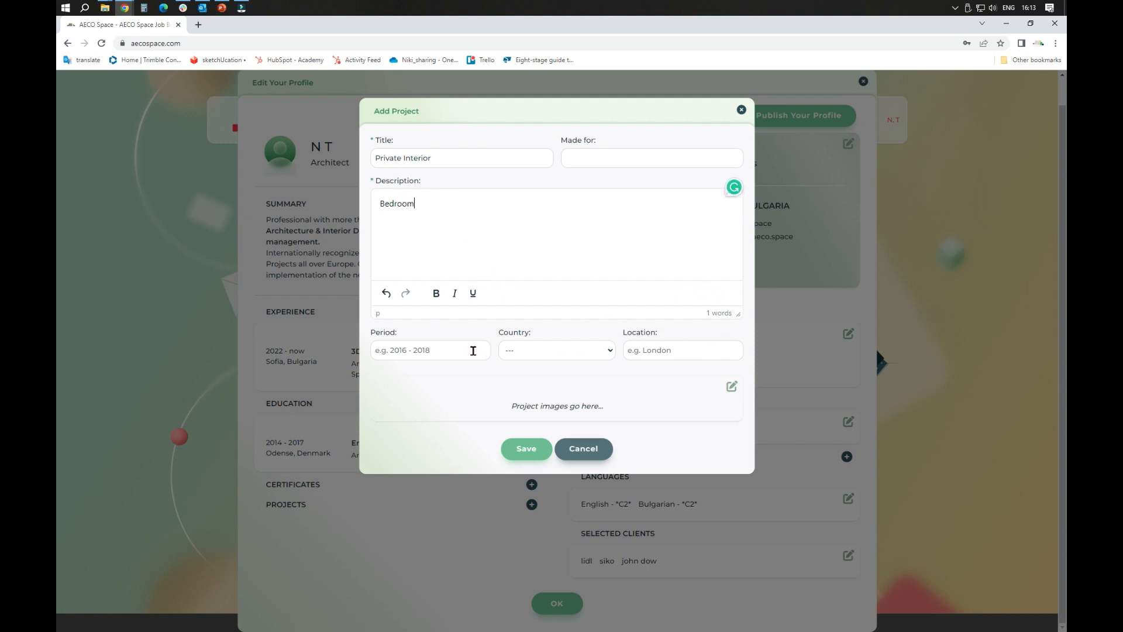
click(606, 353)
click(579, 369)
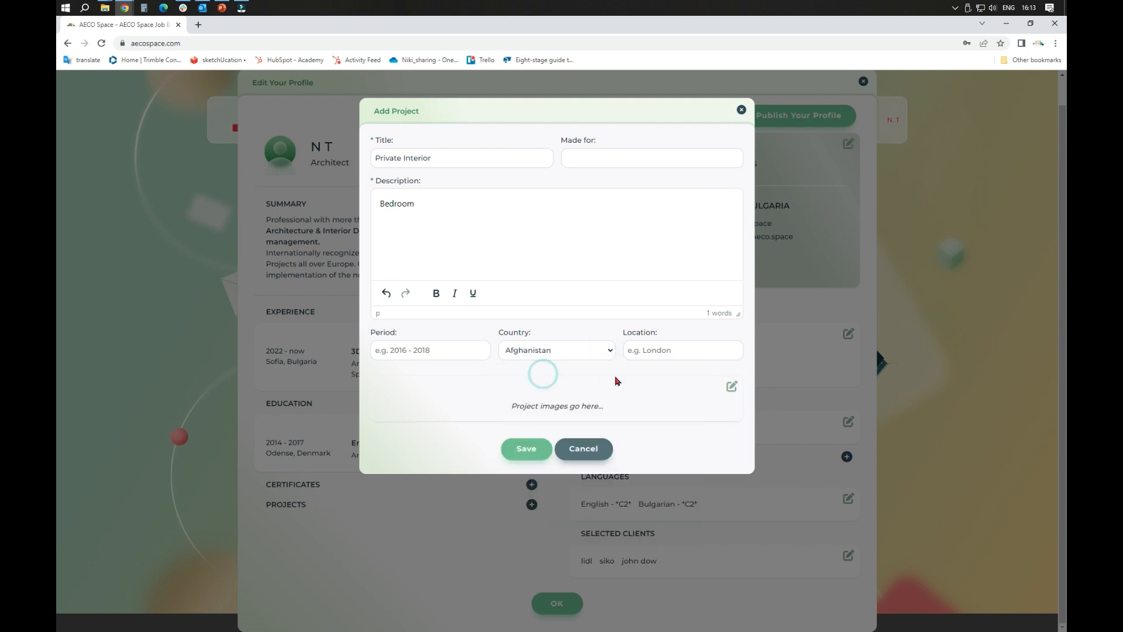
Upload 1.jpg from the PLATFORM TEST folder as an image of the Private Interior project
click(731, 386)
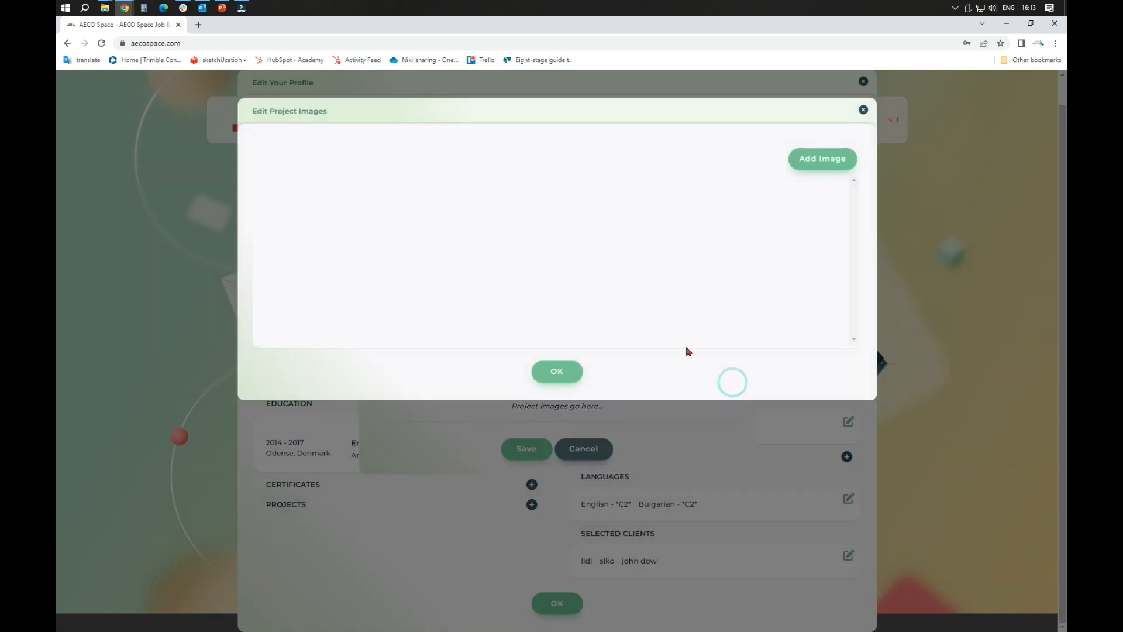
click(835, 161)
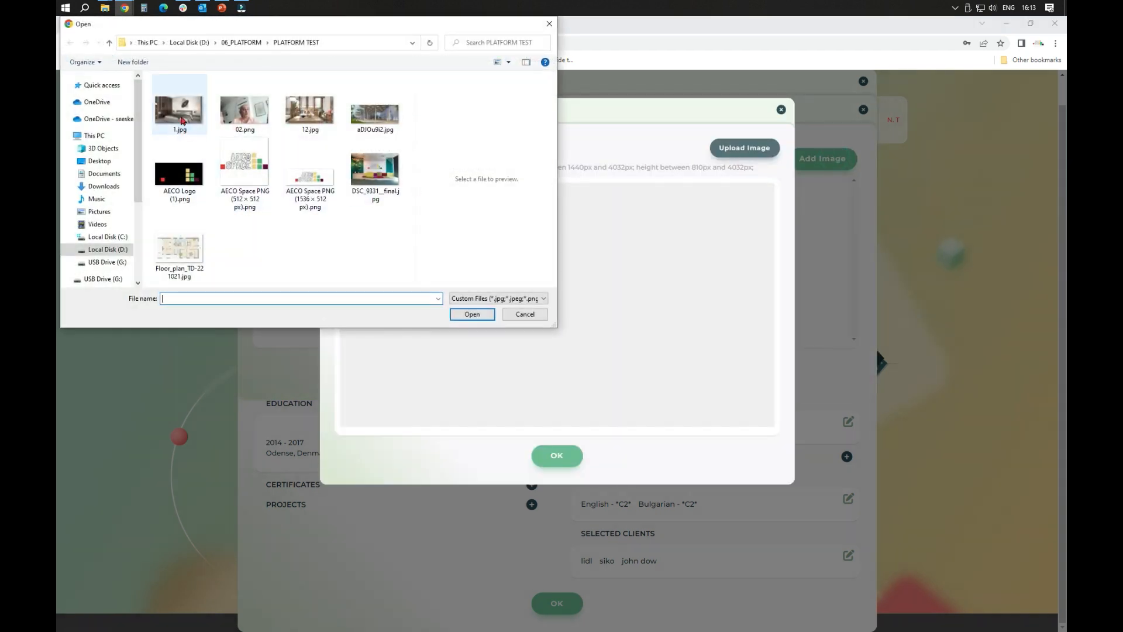
click(181, 121)
click(472, 315)
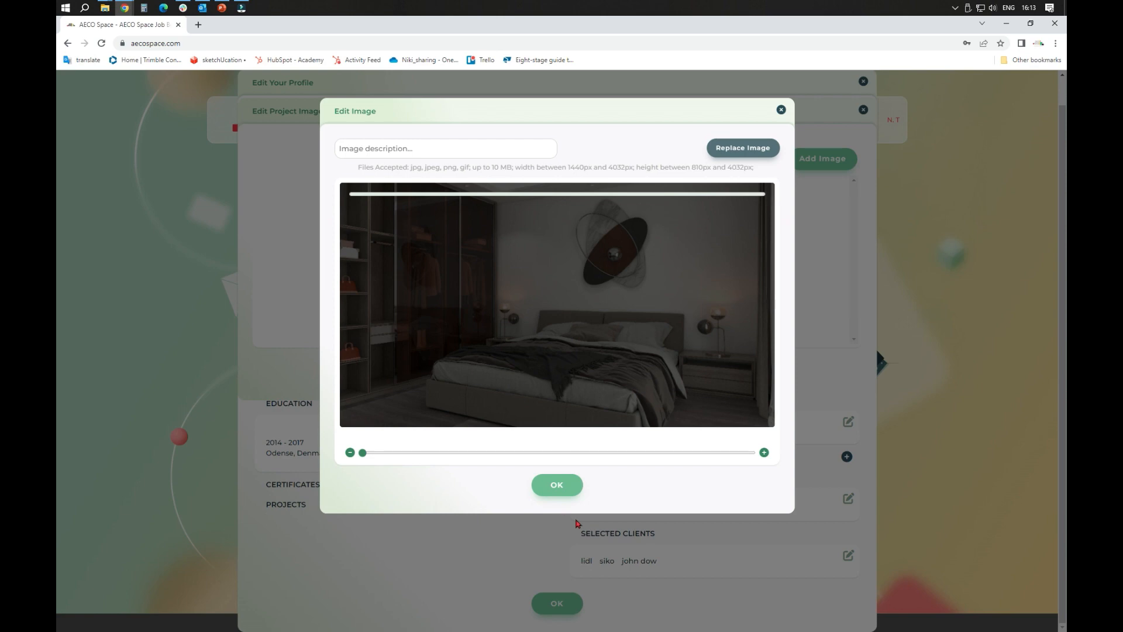
click(565, 490)
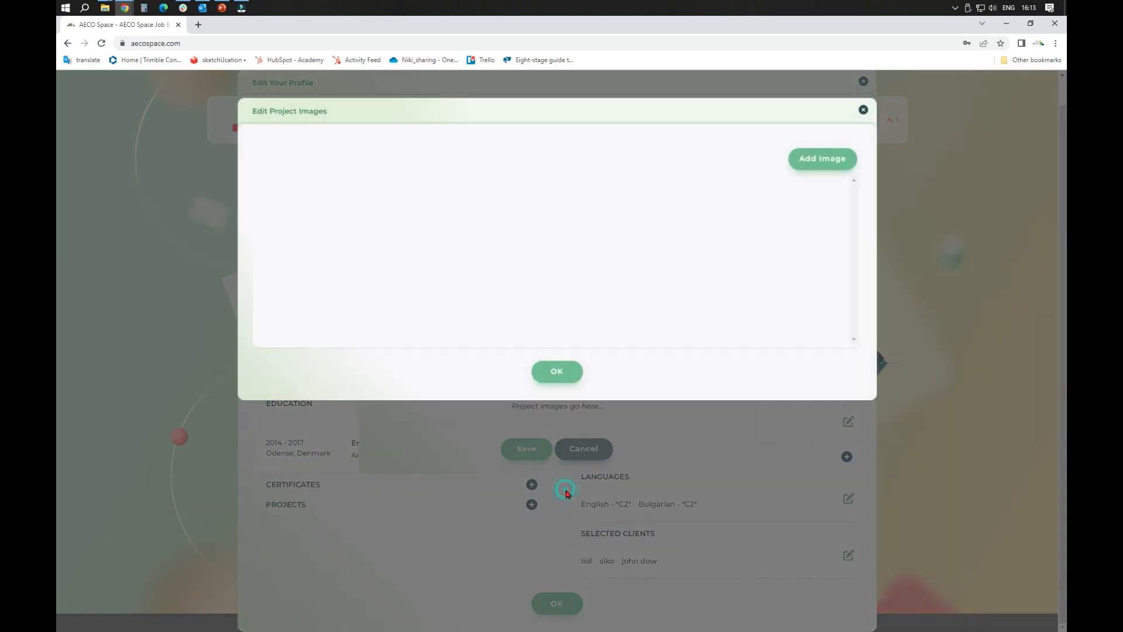
click(557, 372)
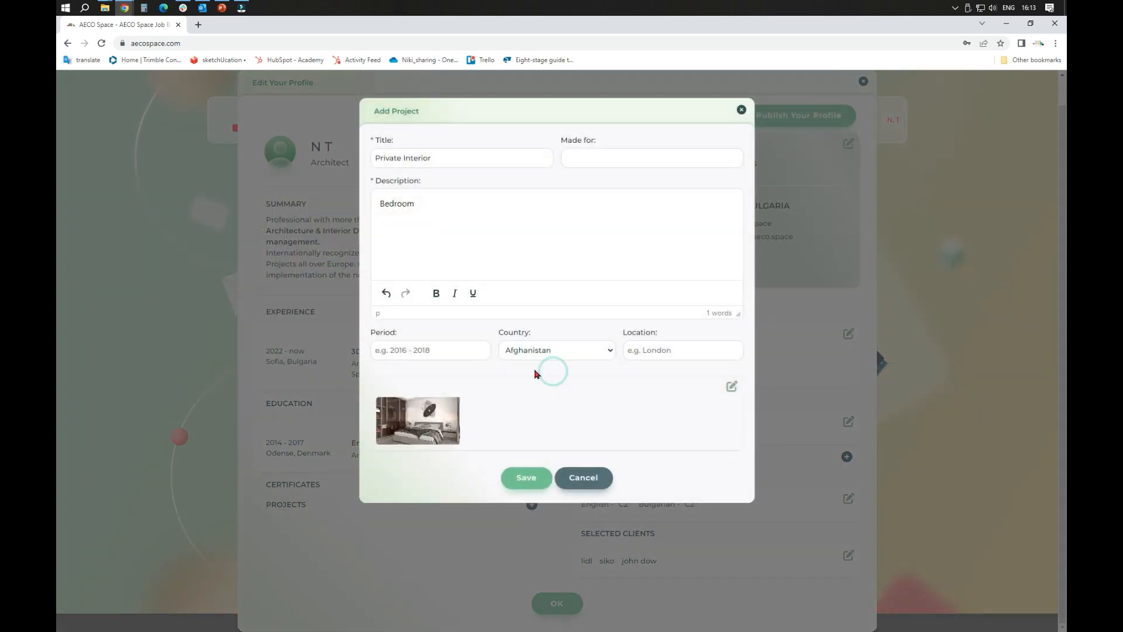
Check the Private Interior project's uploaded image and save the project
click(732, 387)
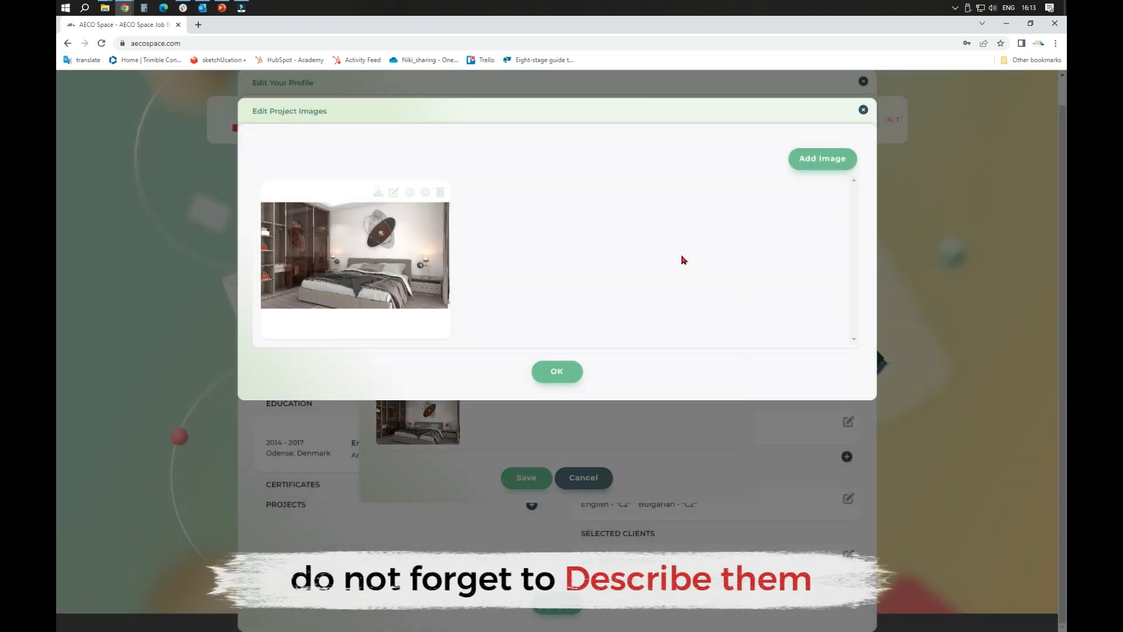
click(570, 371)
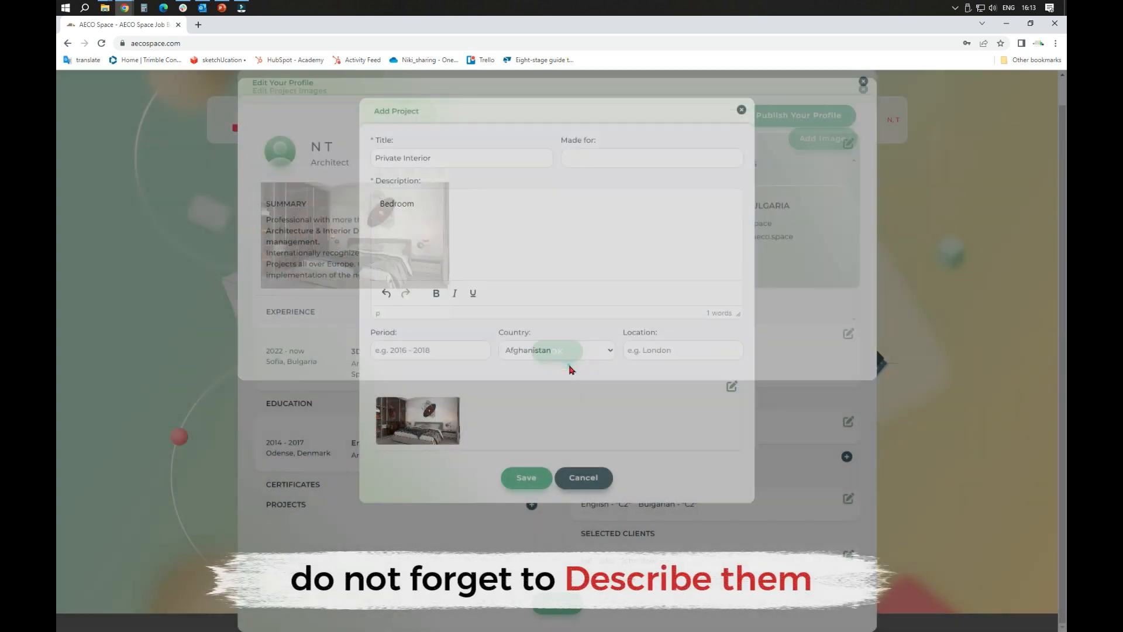
click(526, 478)
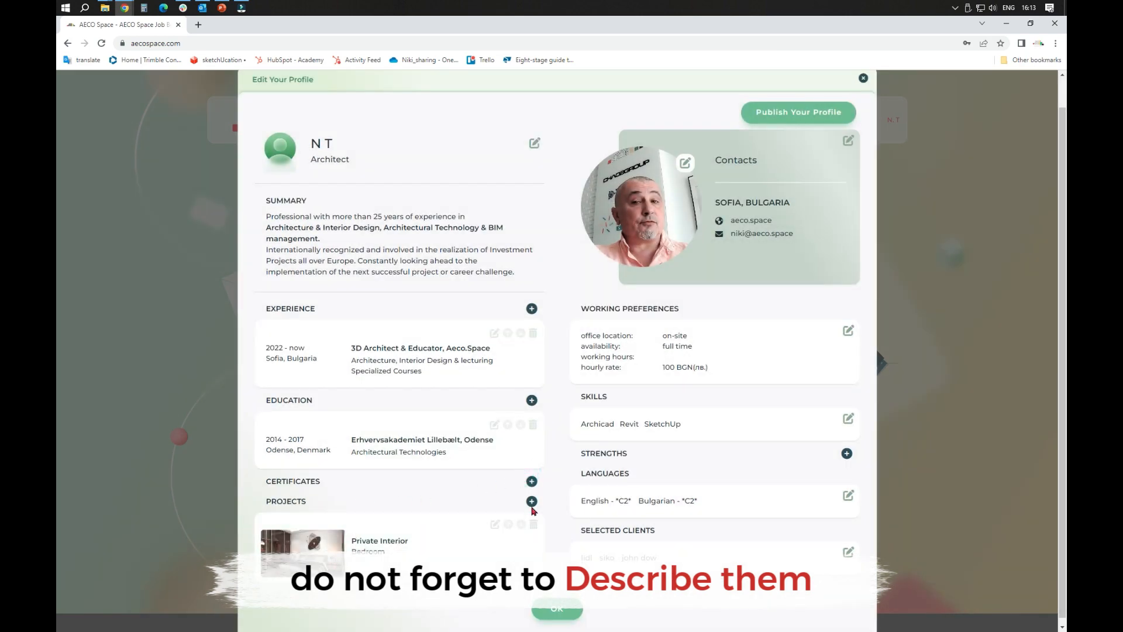
Start a second project entry titled "private house interior" with the description "living room"
click(531, 503)
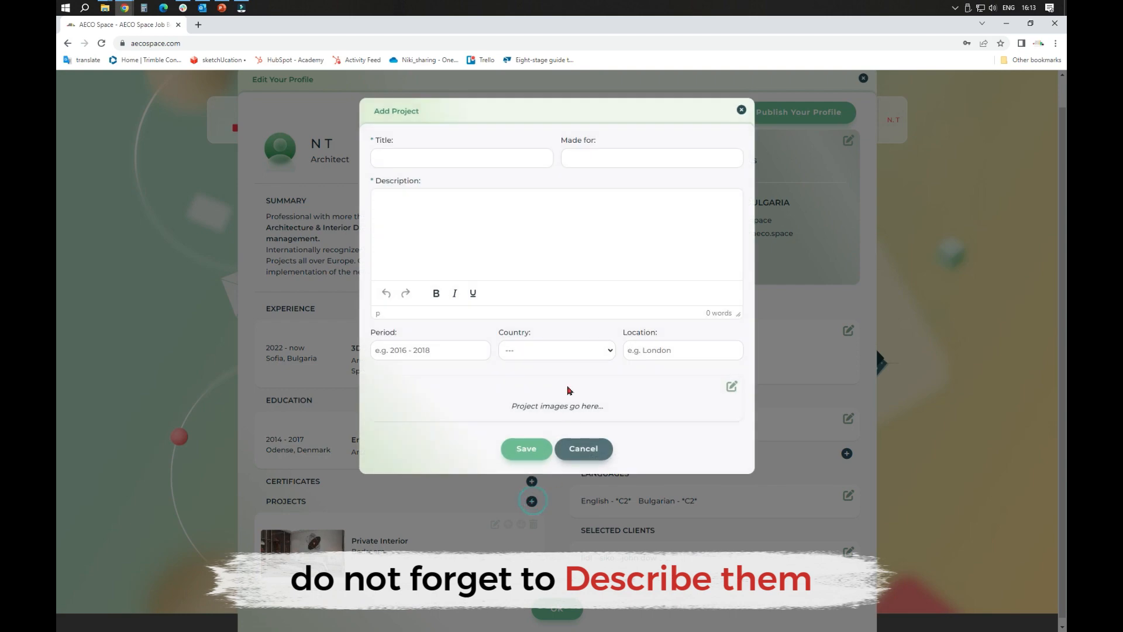
click(454, 156)
text(private house interior)
click(469, 203)
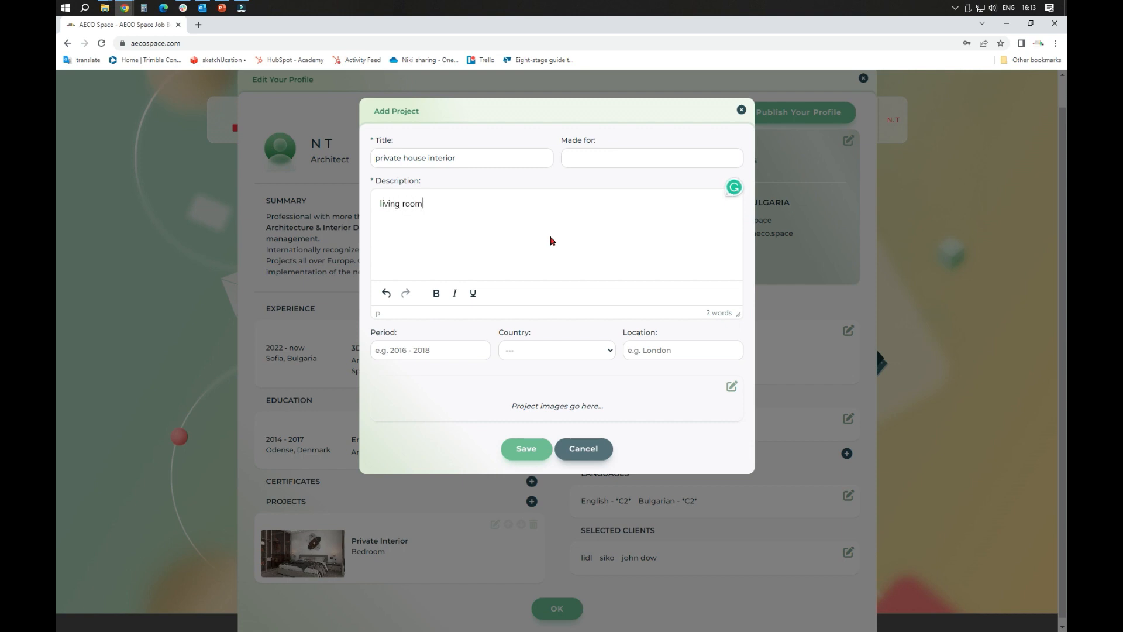
Set the second project's country to Åland Islands and its period to 2023
click(550, 351)
click(550, 384)
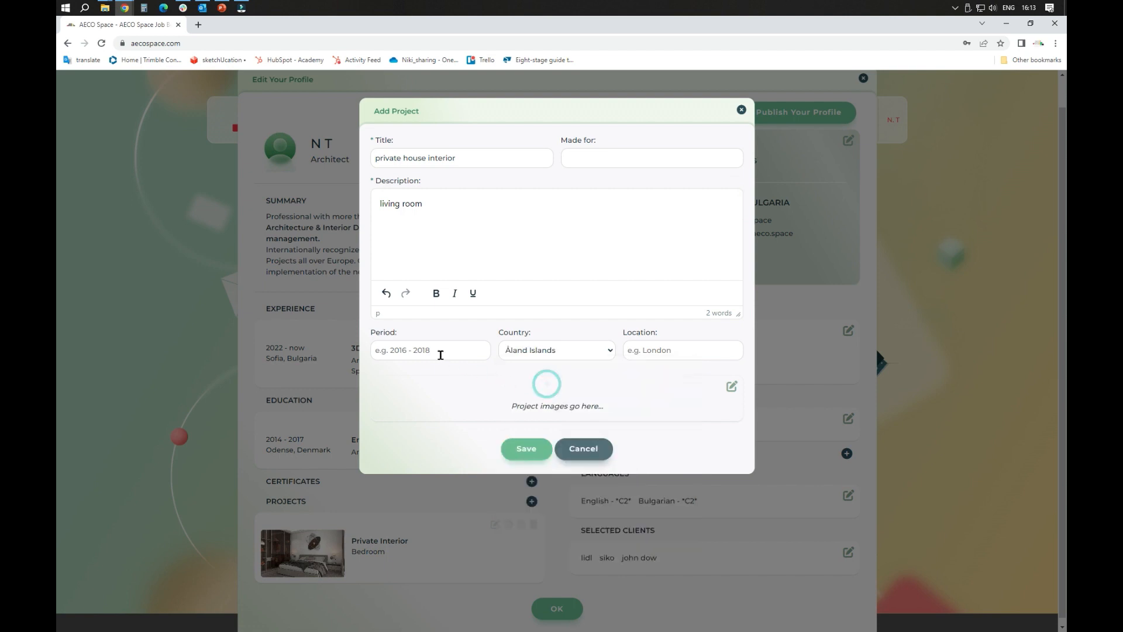
click(434, 349)
text(2023)
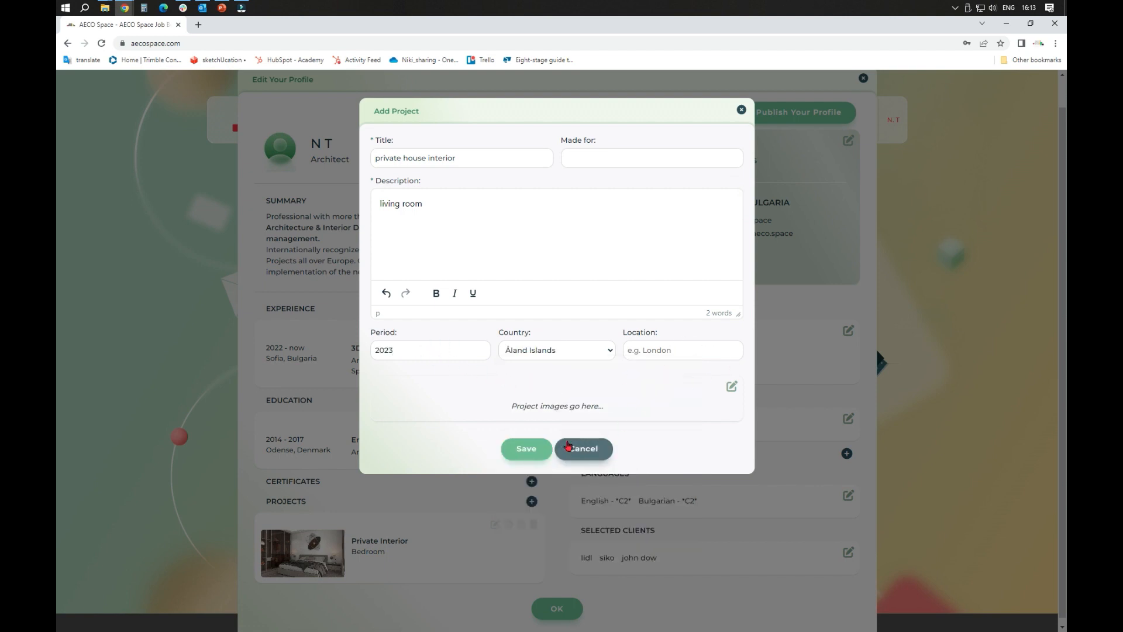
Upload 12.jpg from the PLATFORM TEST folder as an image of the private house interior project
click(731, 387)
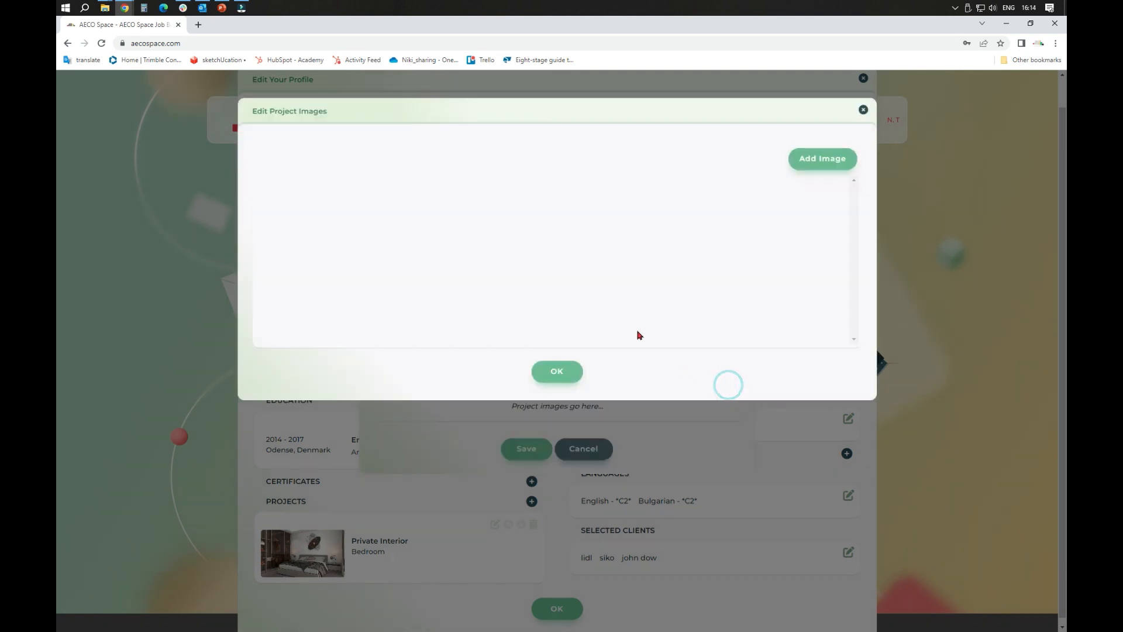
click(798, 158)
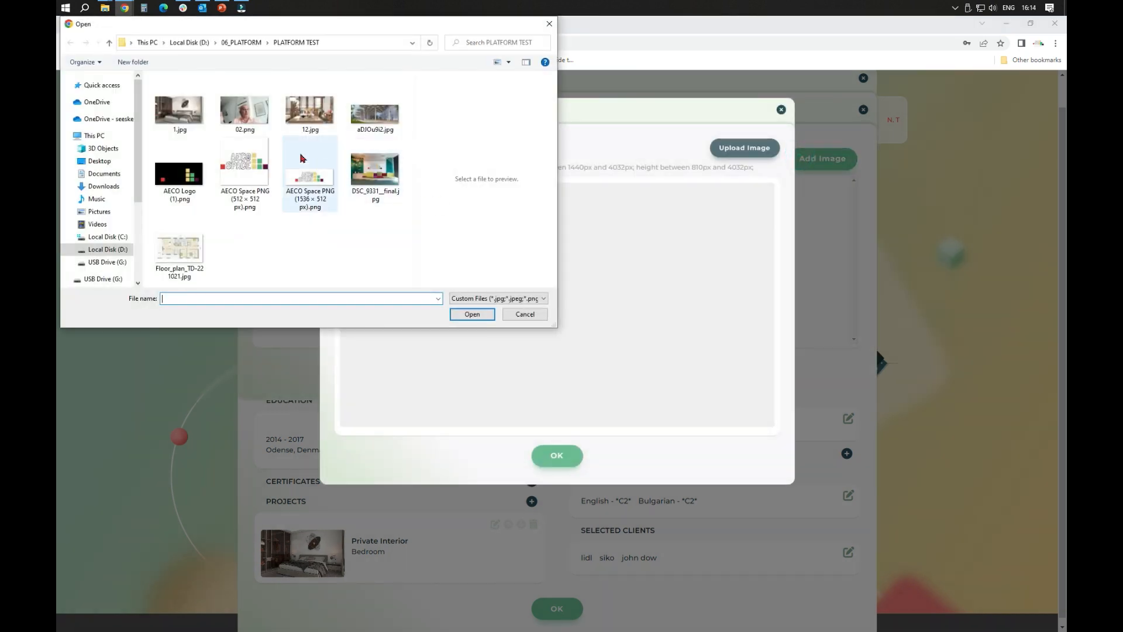
click(309, 111)
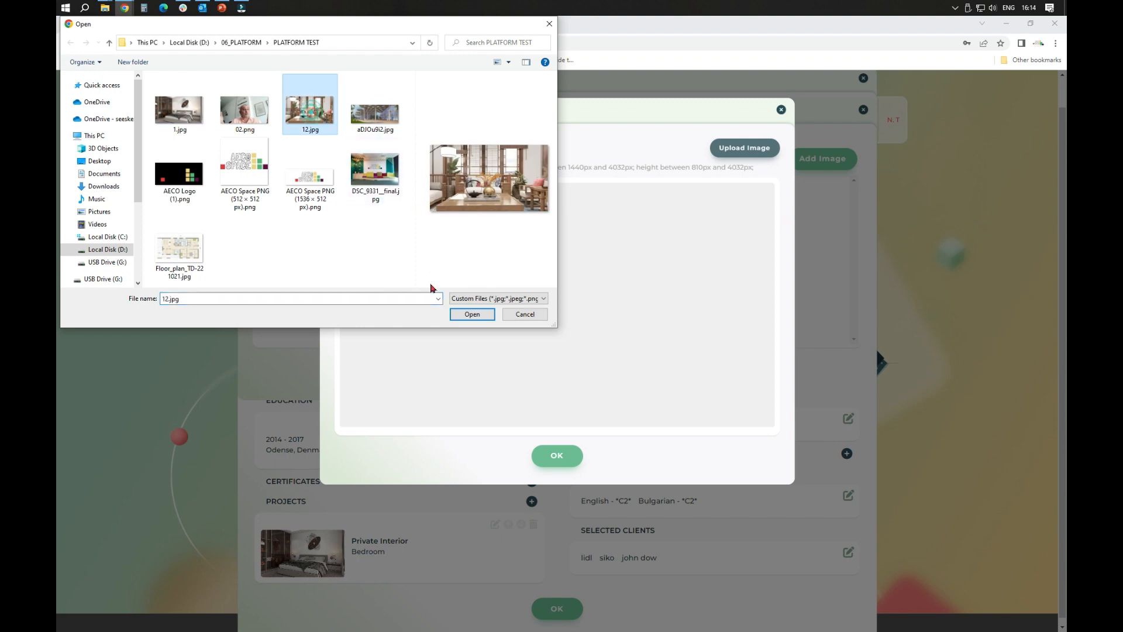
click(485, 314)
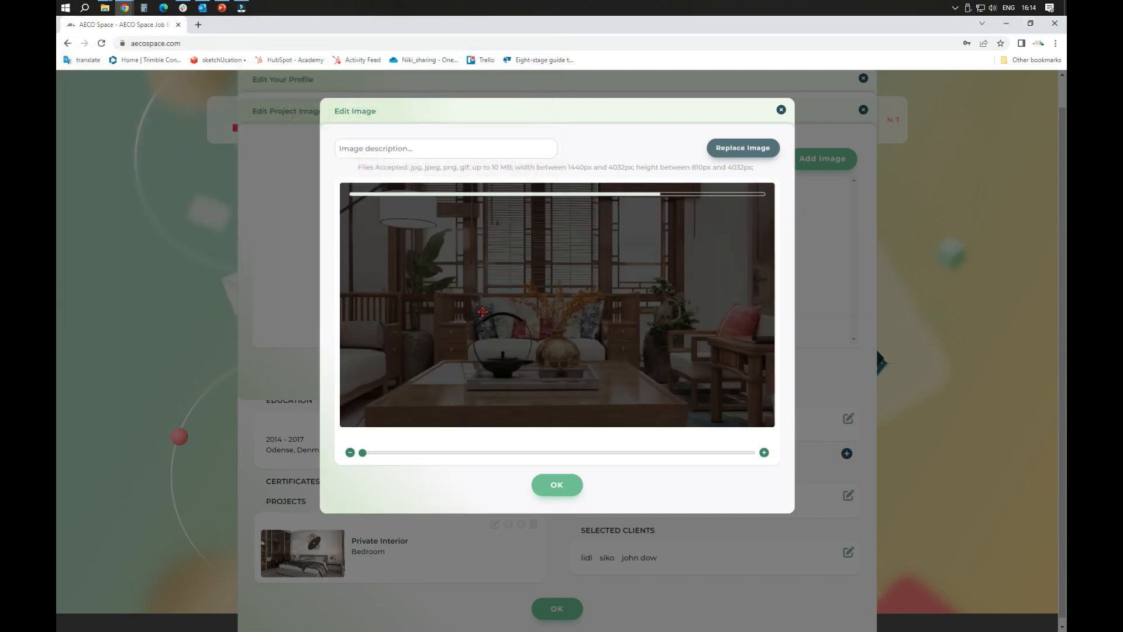
click(562, 484)
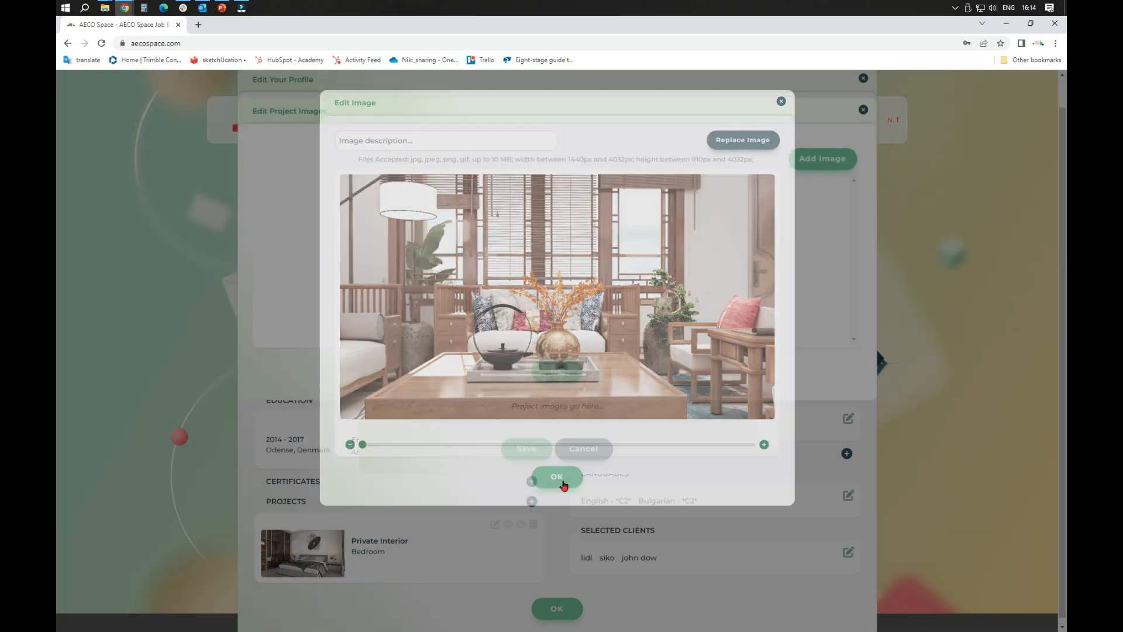
click(557, 377)
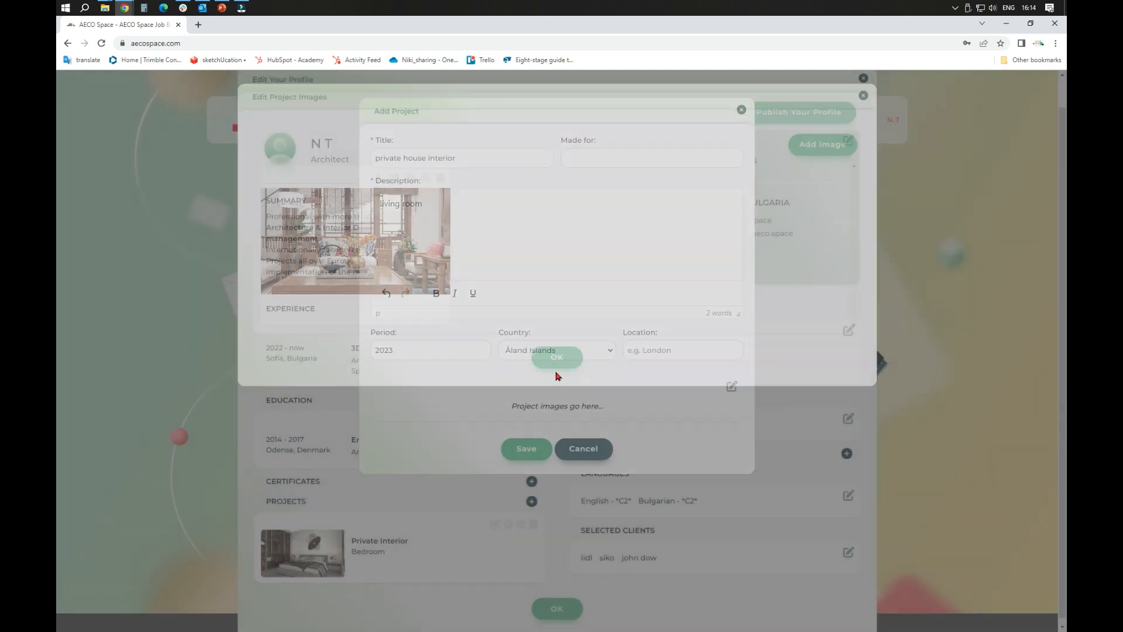
Save the private house interior project and check both project entries in the profile
click(529, 475)
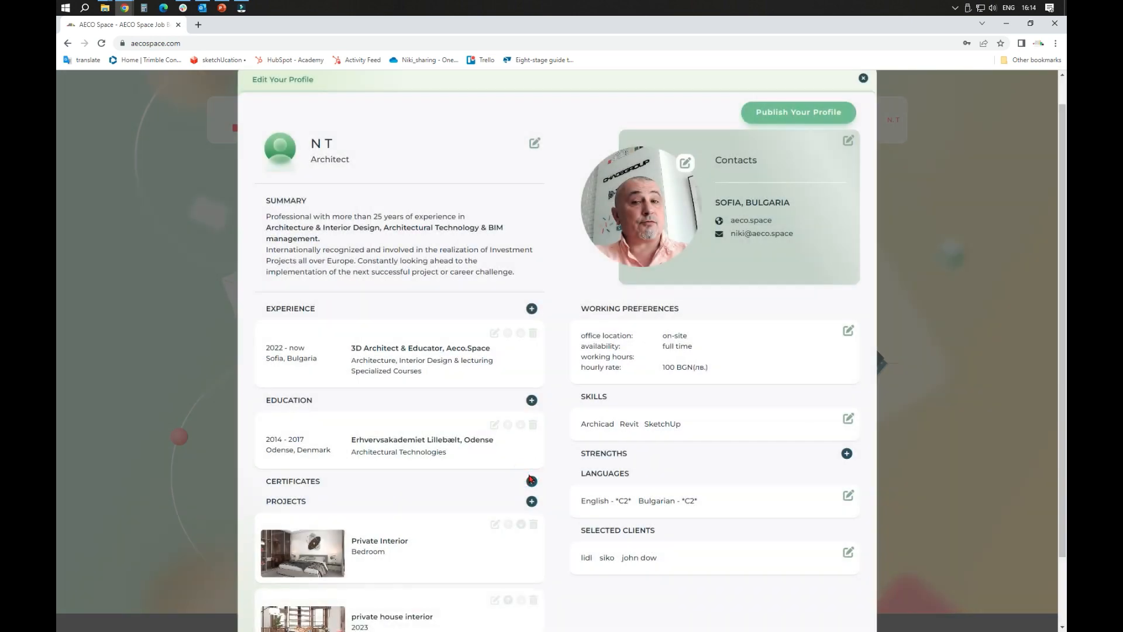
scroll(534, 475, down, 2)
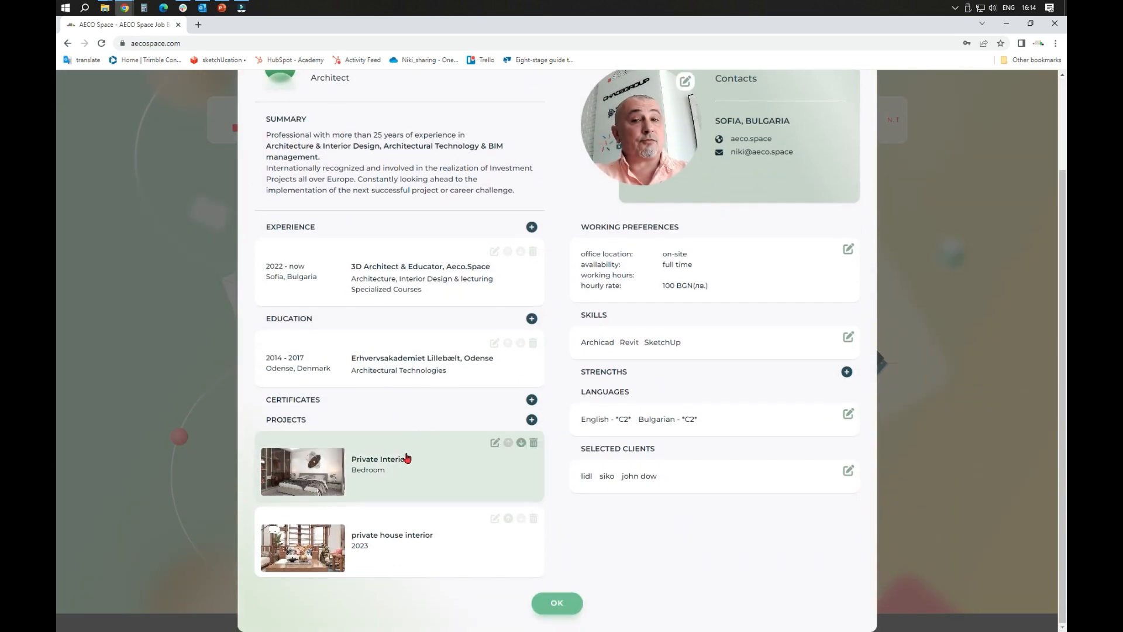
scroll(491, 427, up, 3)
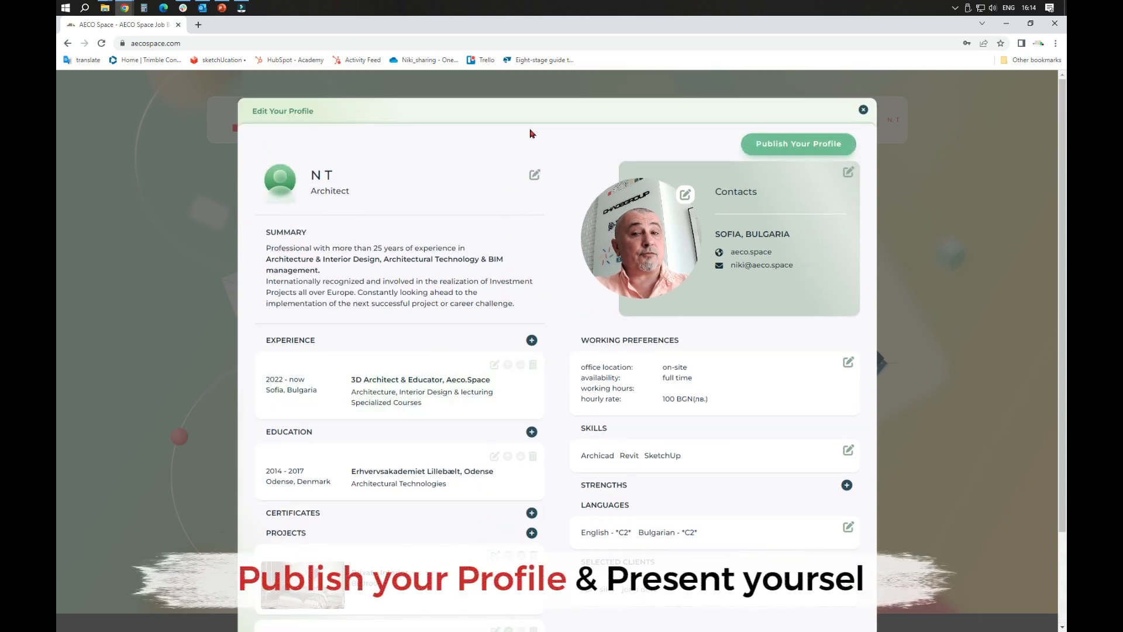
Publish the talent profile and close the profile editor
click(805, 143)
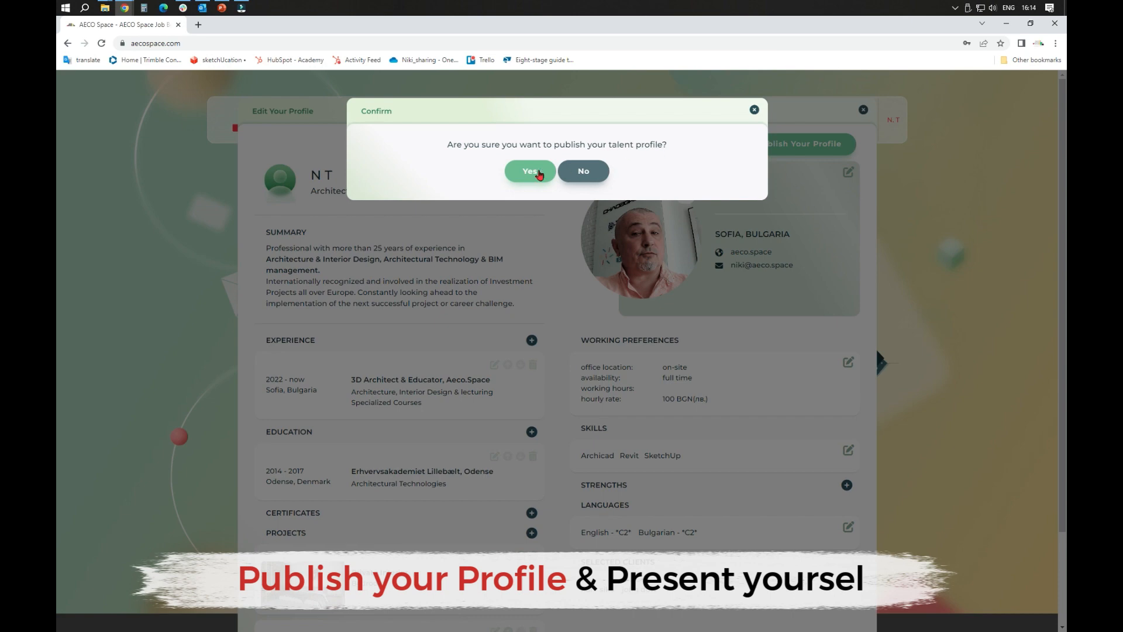
click(539, 173)
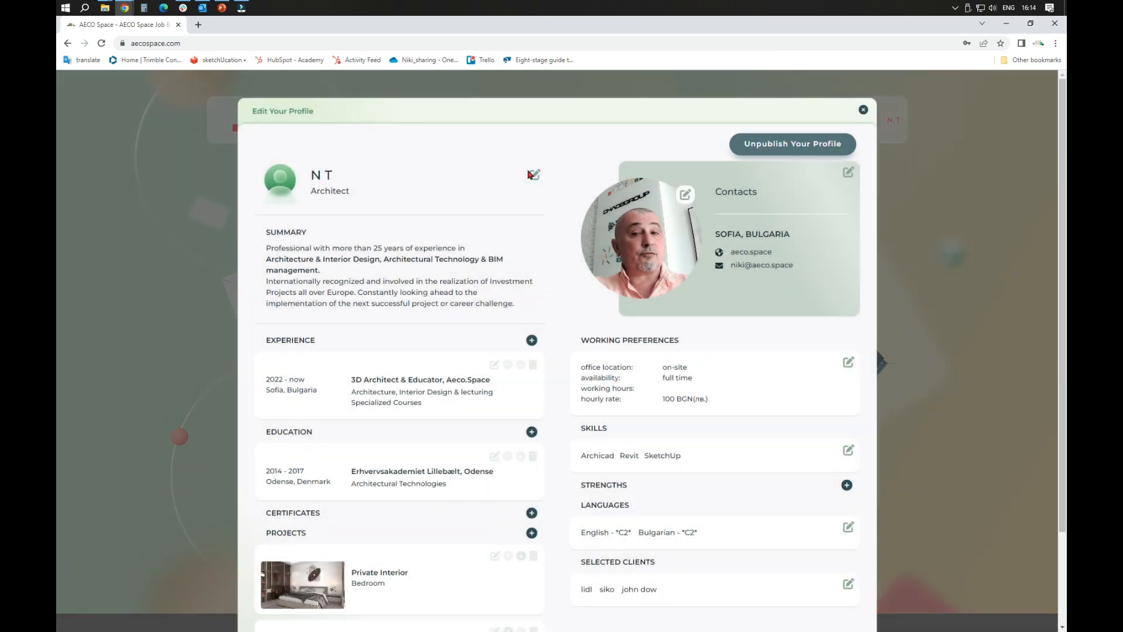
scroll(544, 423, down, 2)
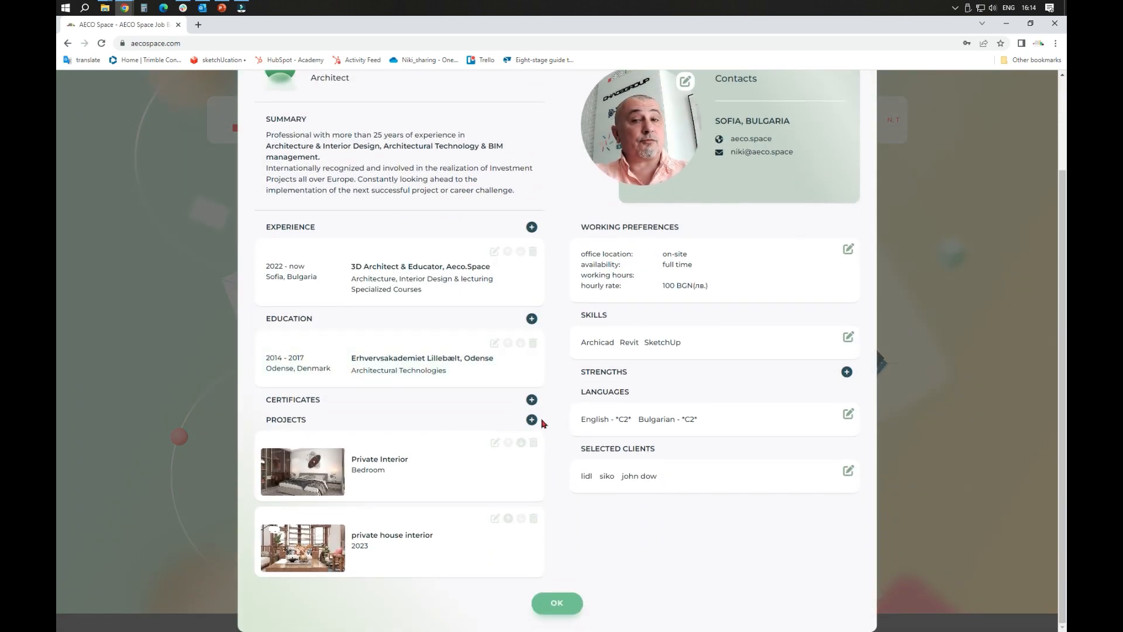
click(556, 603)
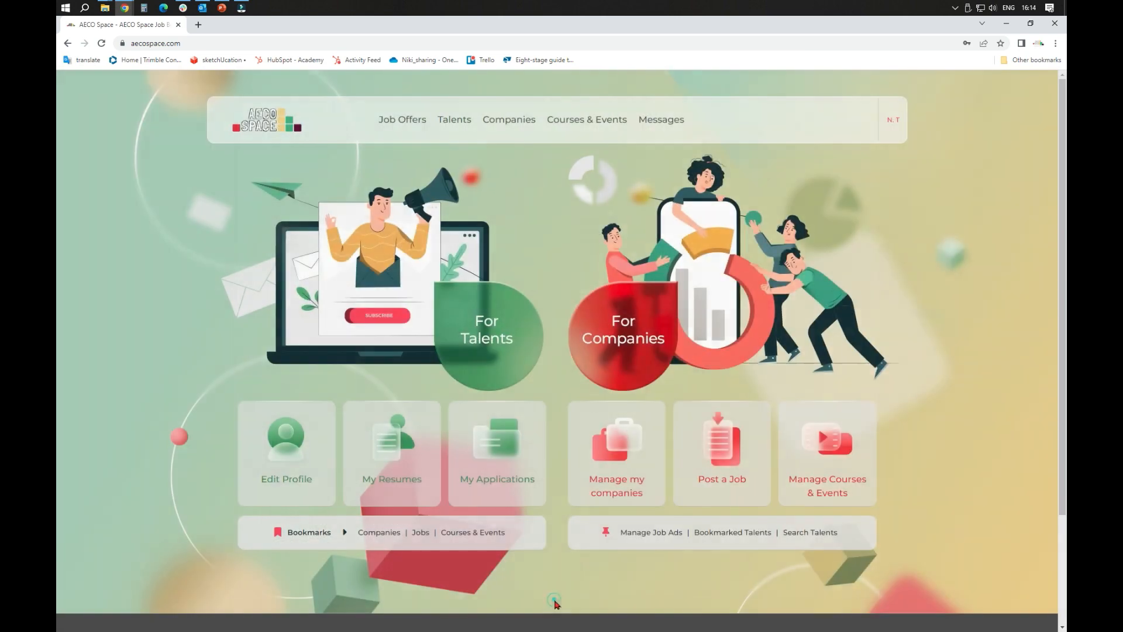
View the published architect profile in the Talents listing and close it
click(459, 123)
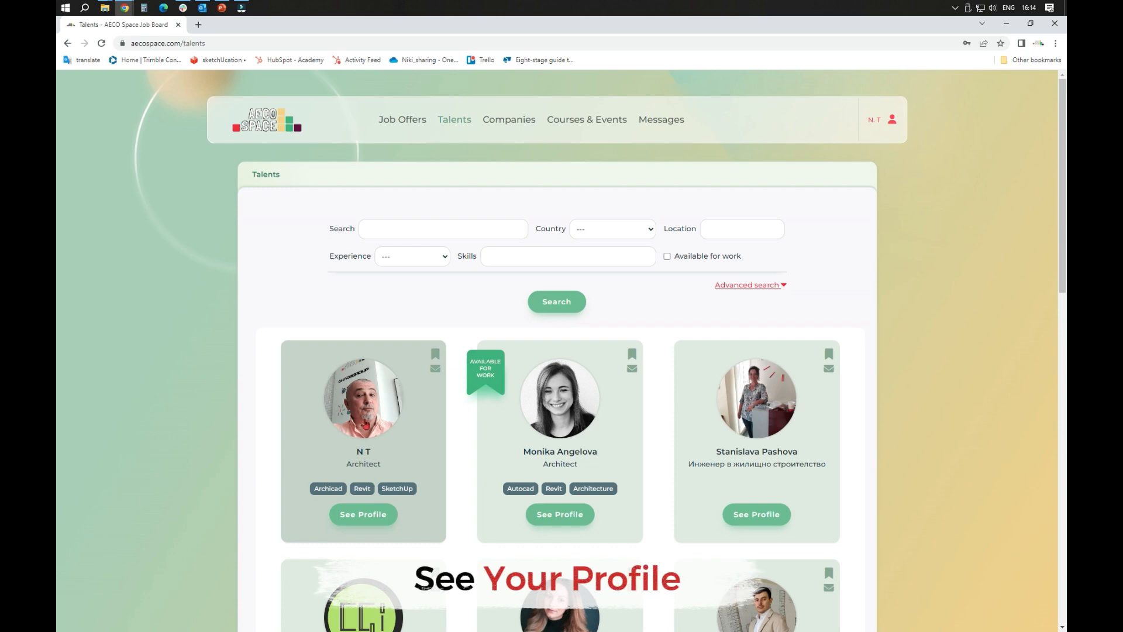
click(372, 514)
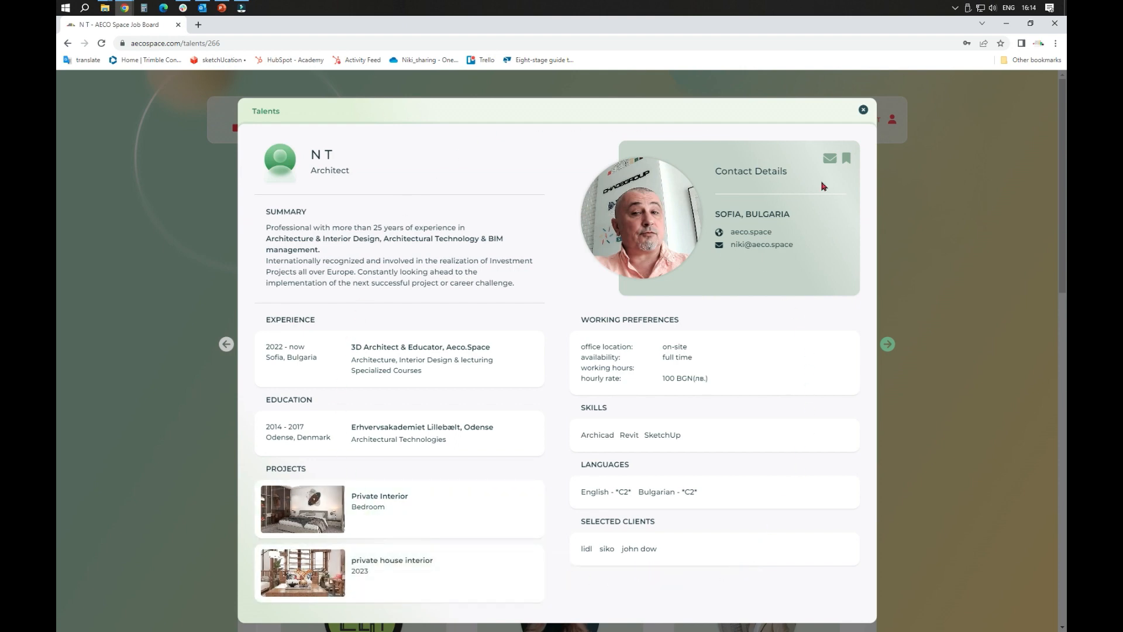
click(864, 113)
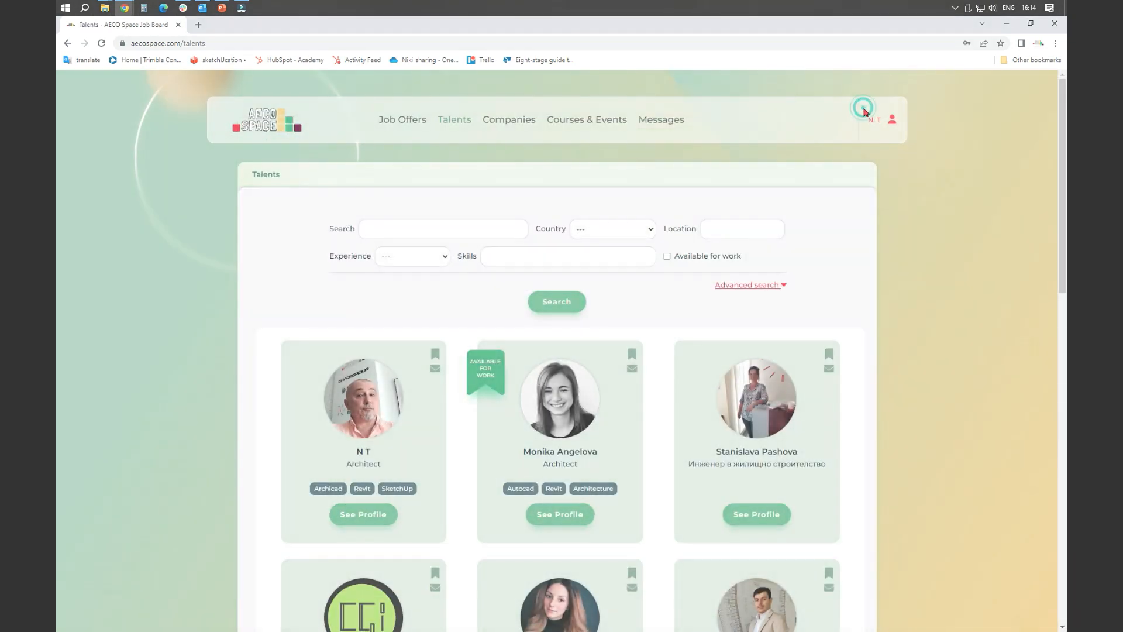